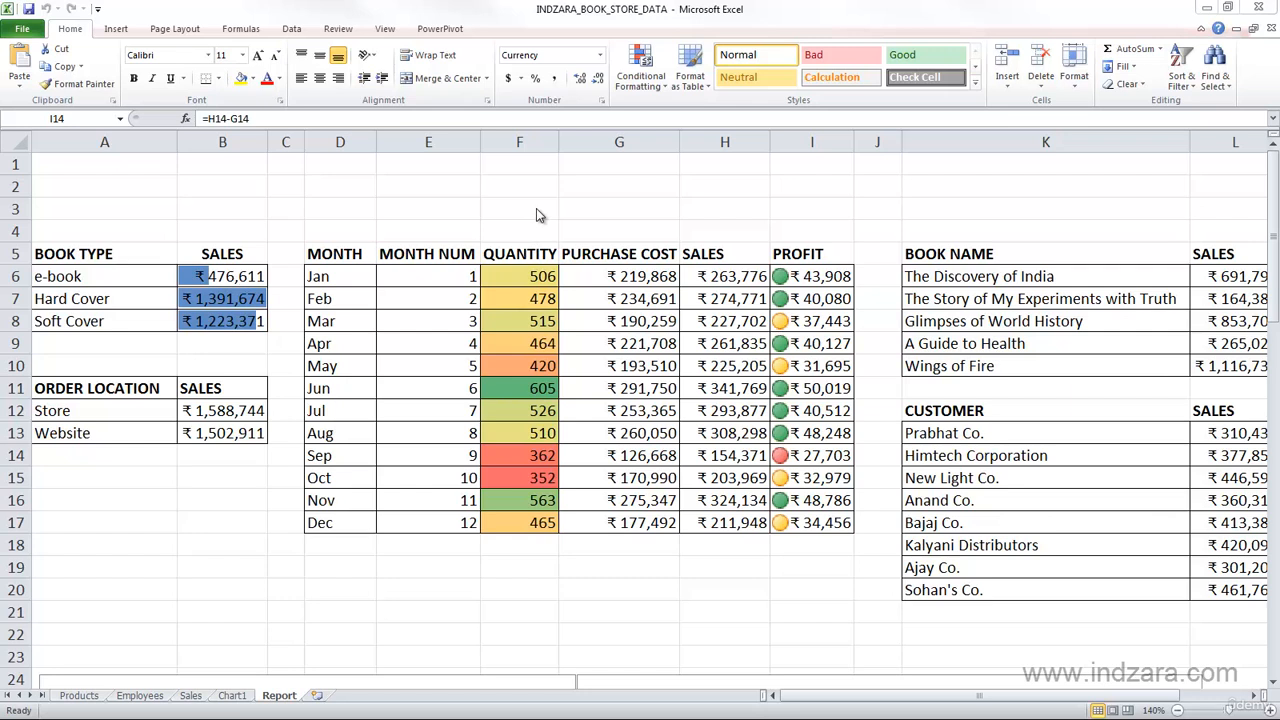
On the Employees sheet, start a new conditional formatting rule for NU3:OF10 that formats only cells that contain given values
left_click(540, 218)
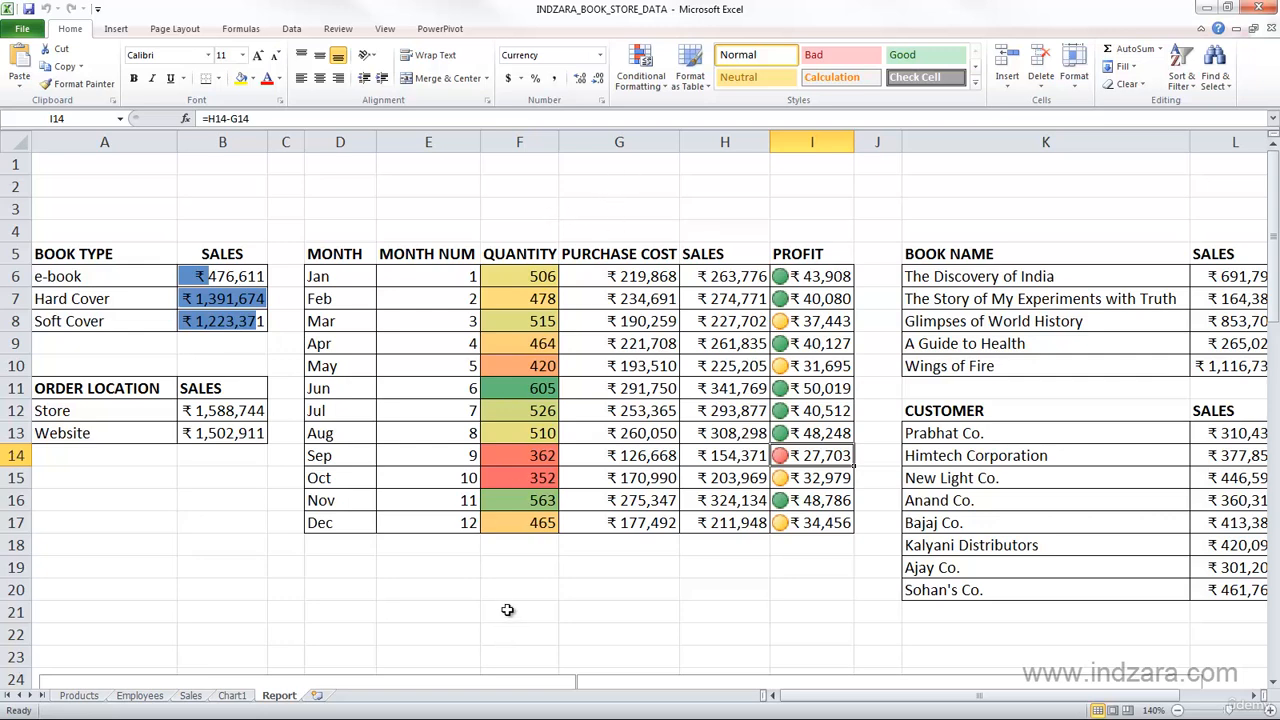
left_click(138, 698)
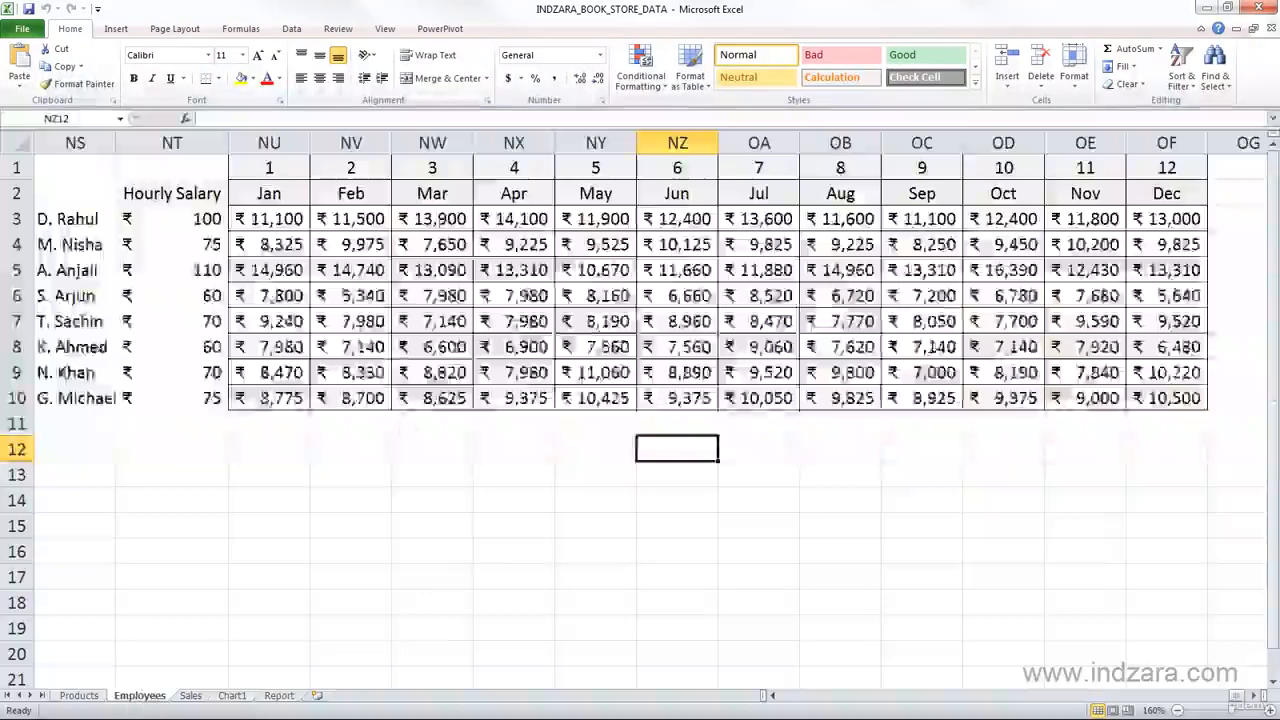
left_click_drag(283, 222, 1137, 398)
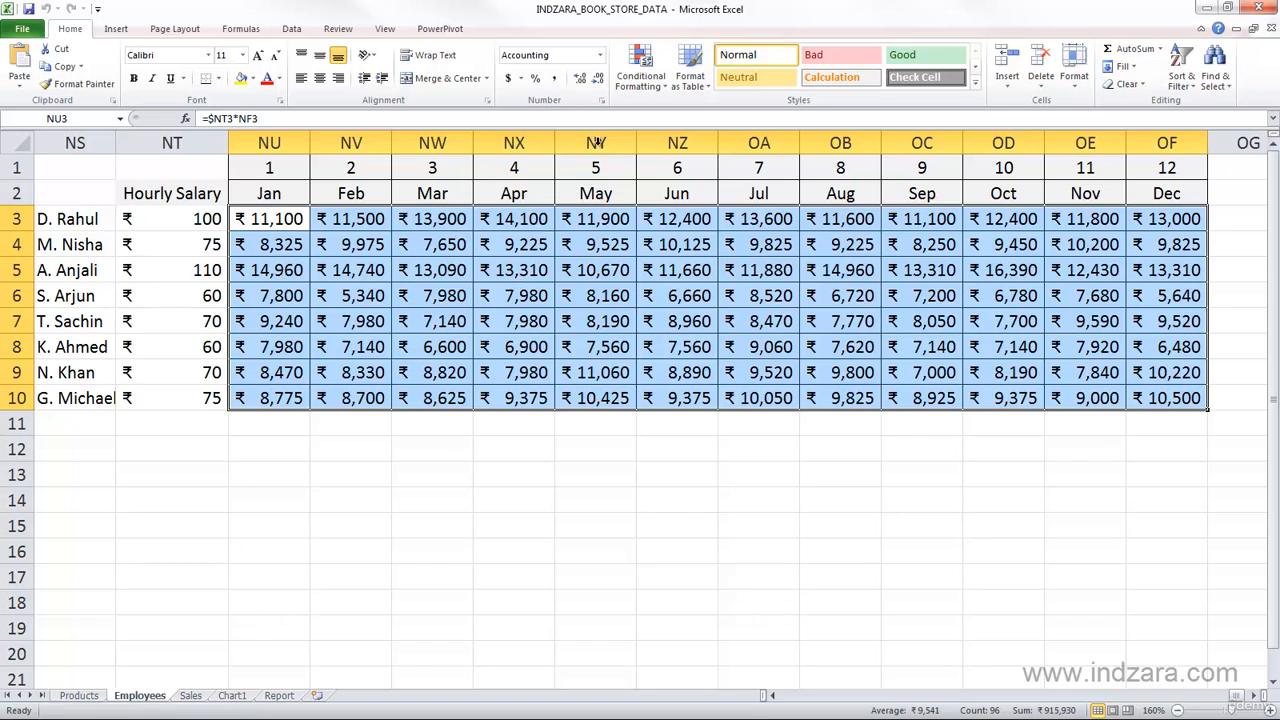
left_click(641, 80)
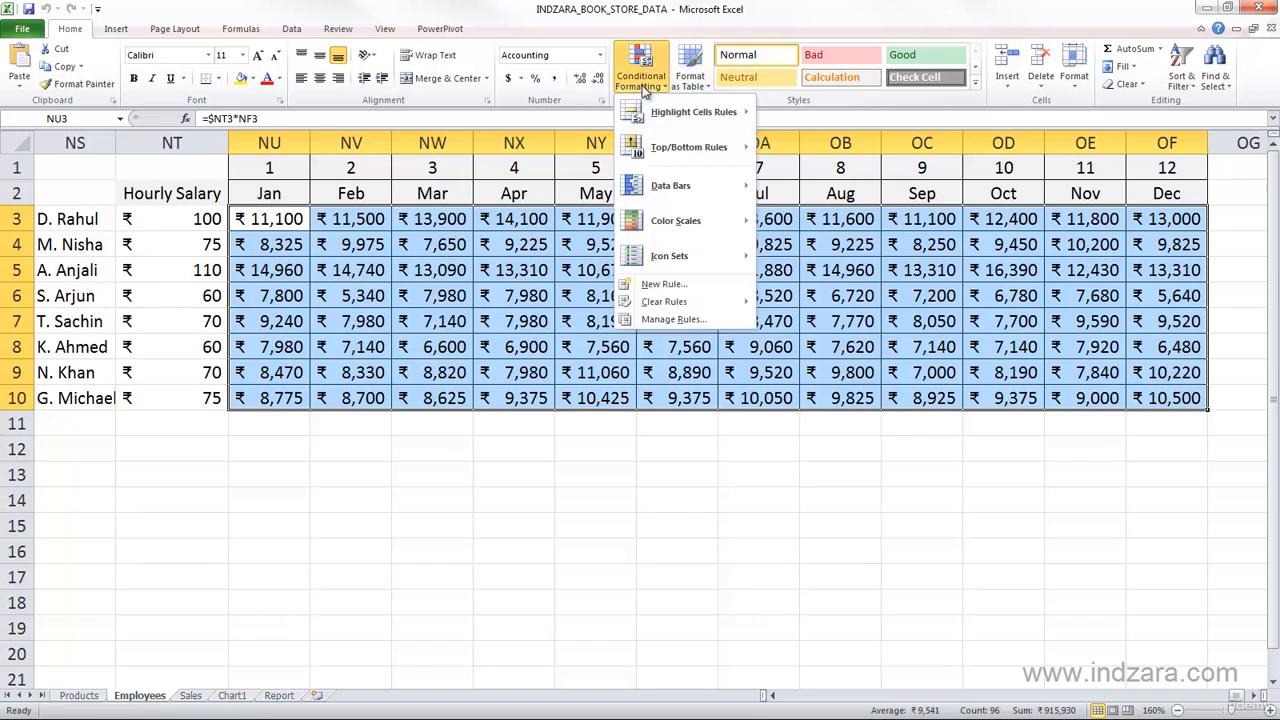
left_click(663, 285)
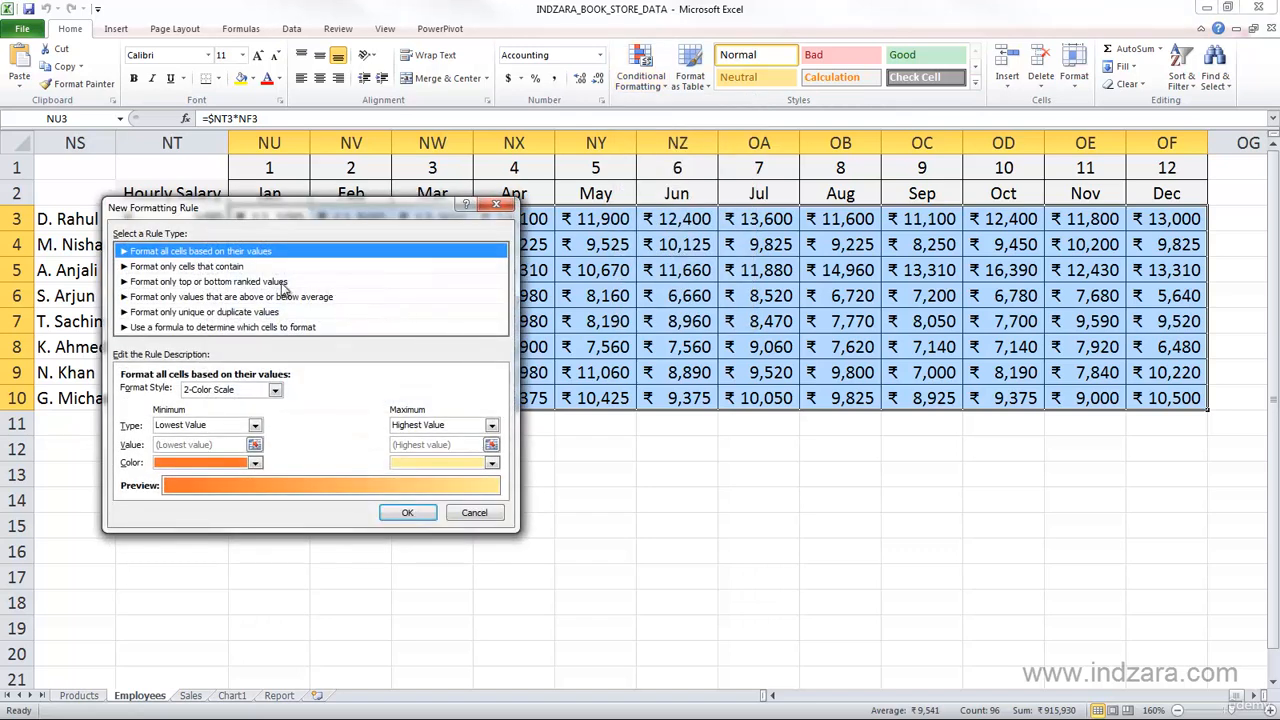
left_click(187, 267)
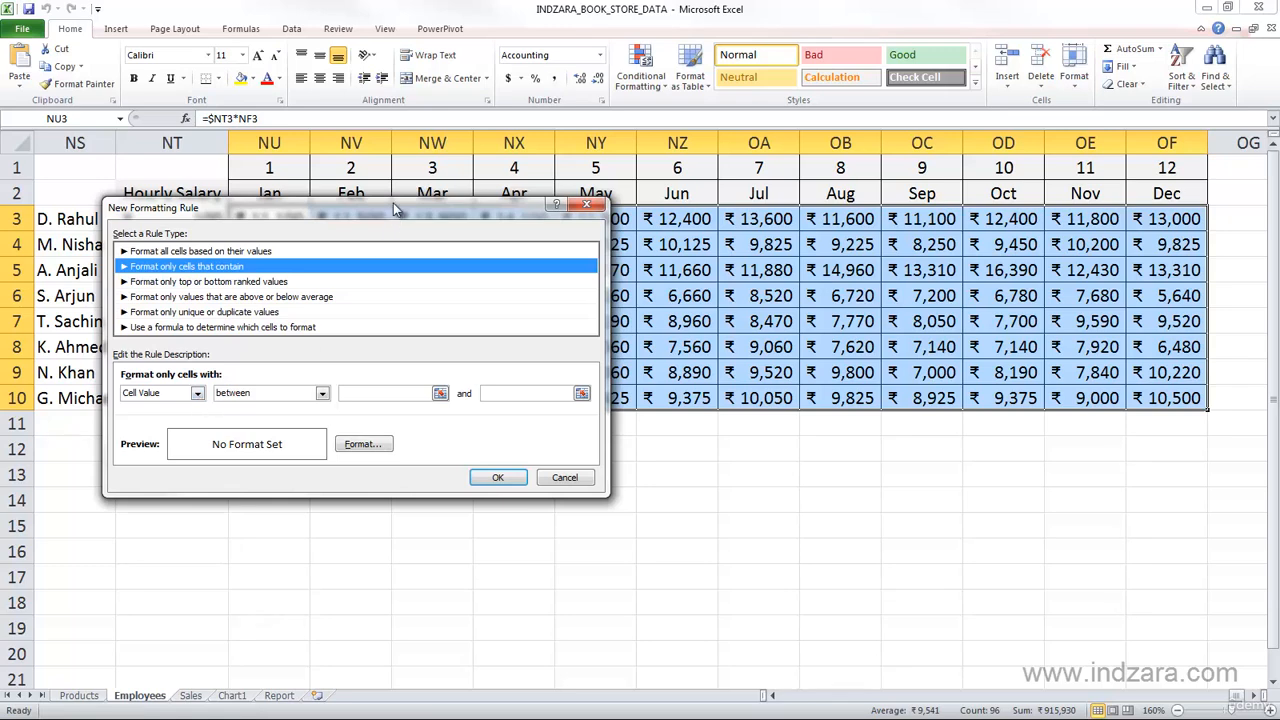
left_click_drag(392, 207, 605, 368)
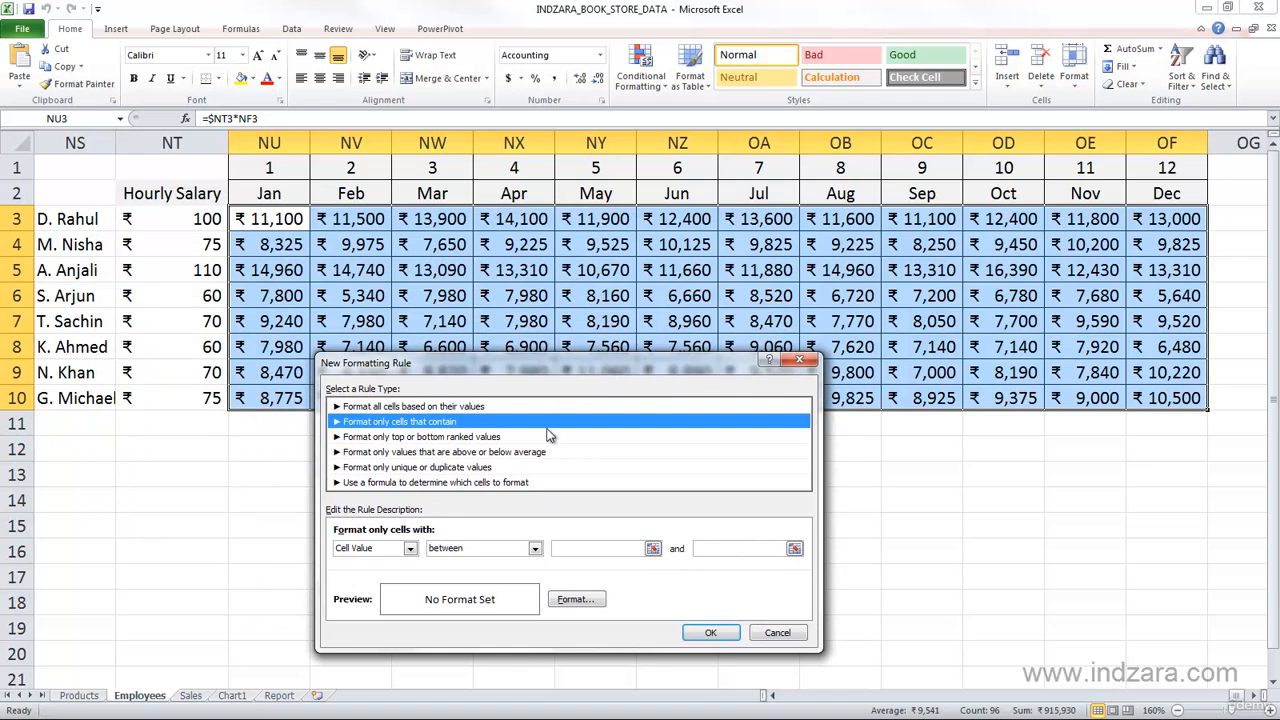
Set the rule's condition to cell value greater than 10000
left_click(535, 549)
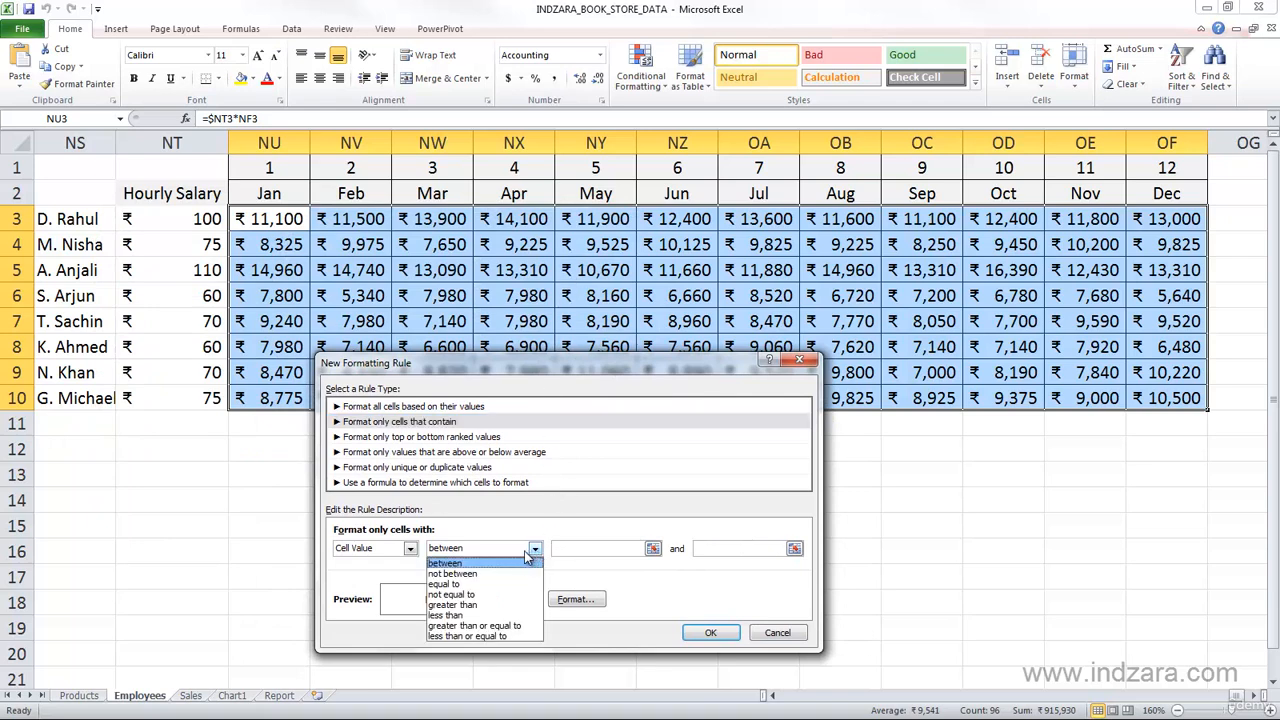
left_click(470, 605)
left_click(604, 549)
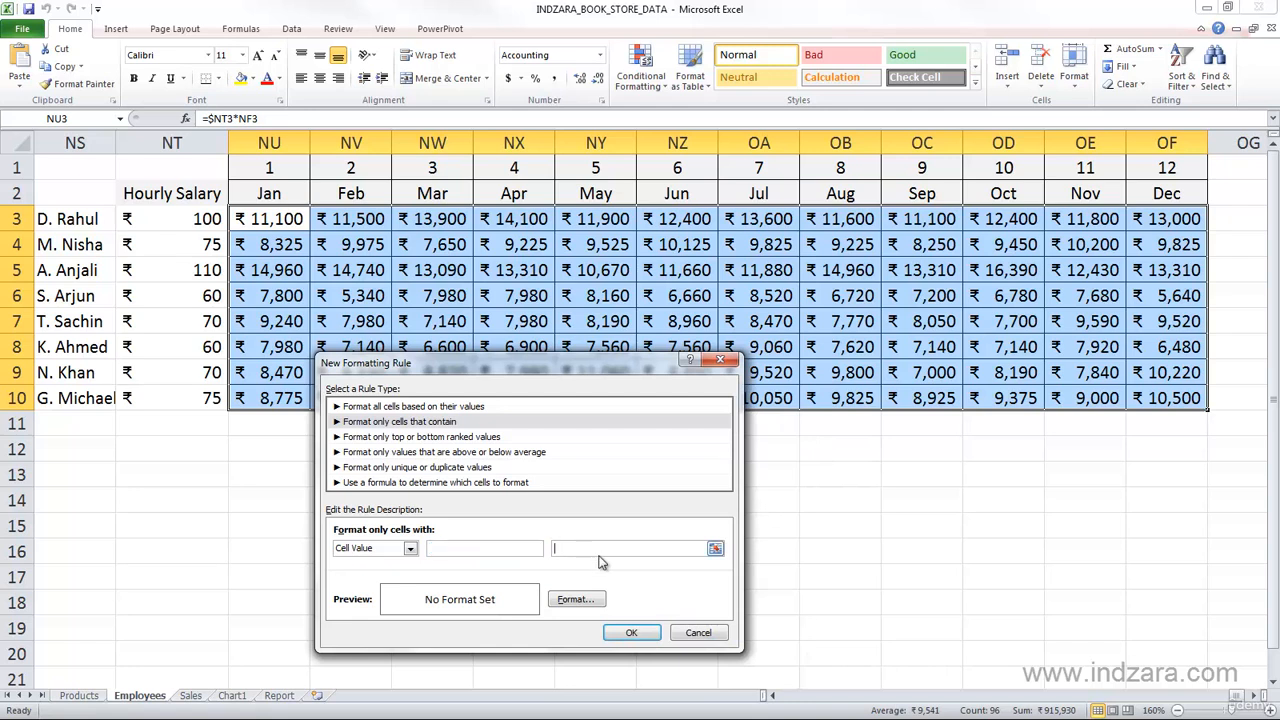
type("100")
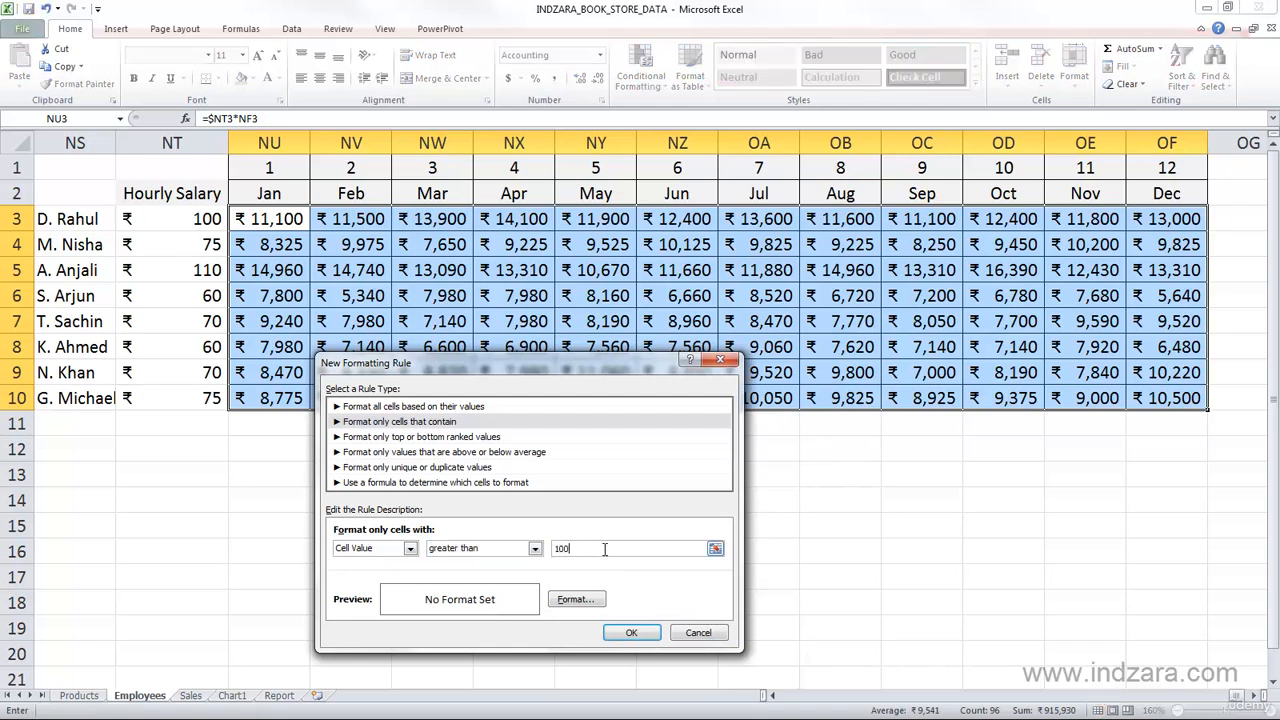
type("00")
Review the rule's number, font and border format options and give it an orange background fill
left_click(595, 603)
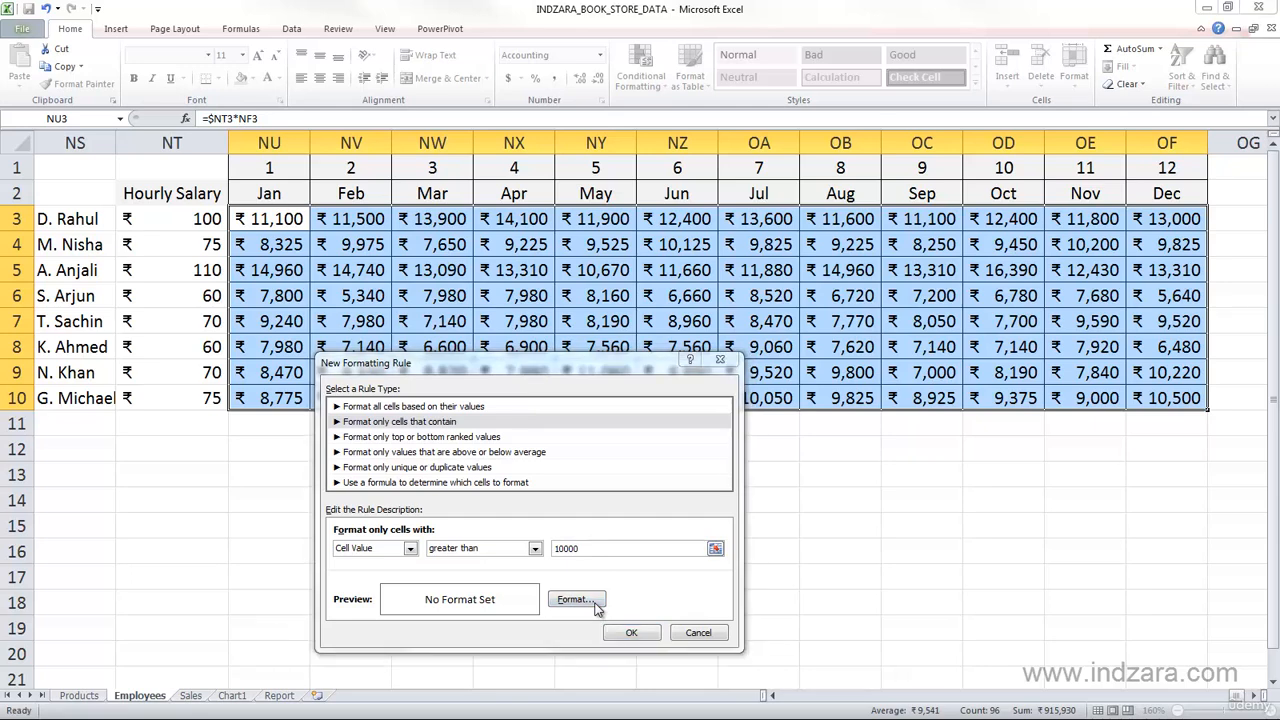
left_click_drag(386, 180, 809, 203)
left_click_drag(693, 195, 779, 188)
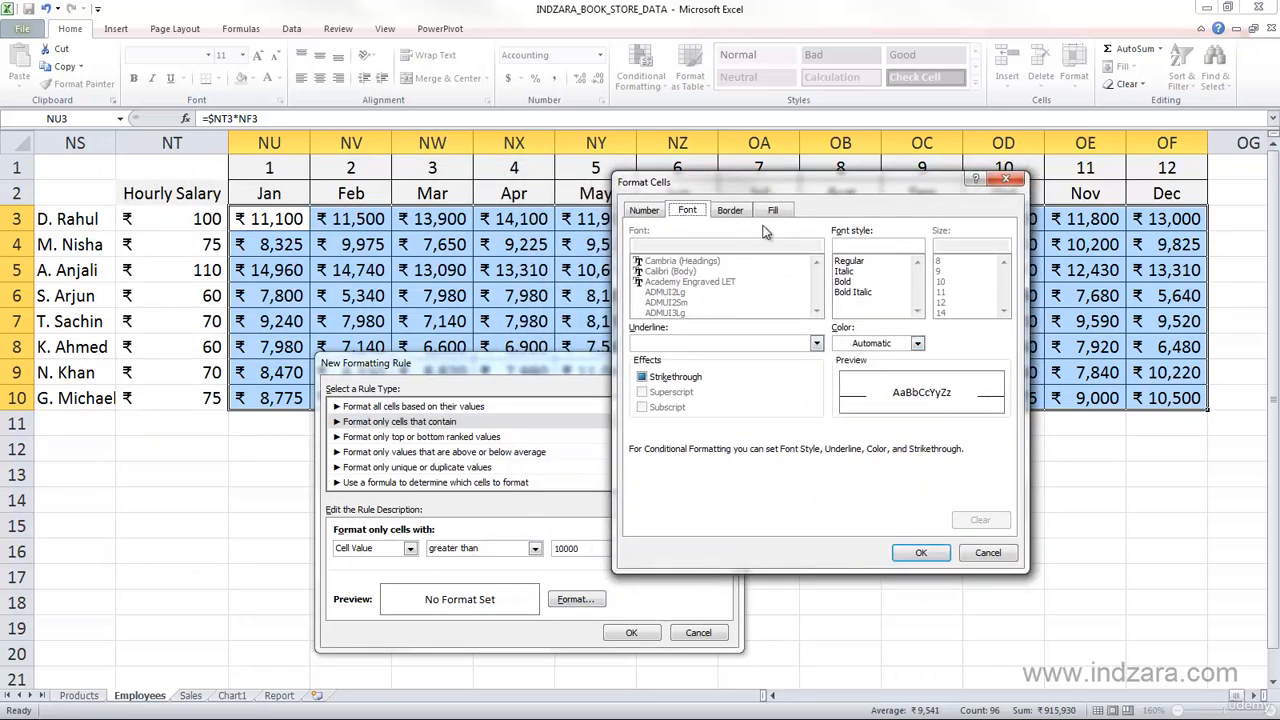
left_click_drag(686, 182, 678, 188)
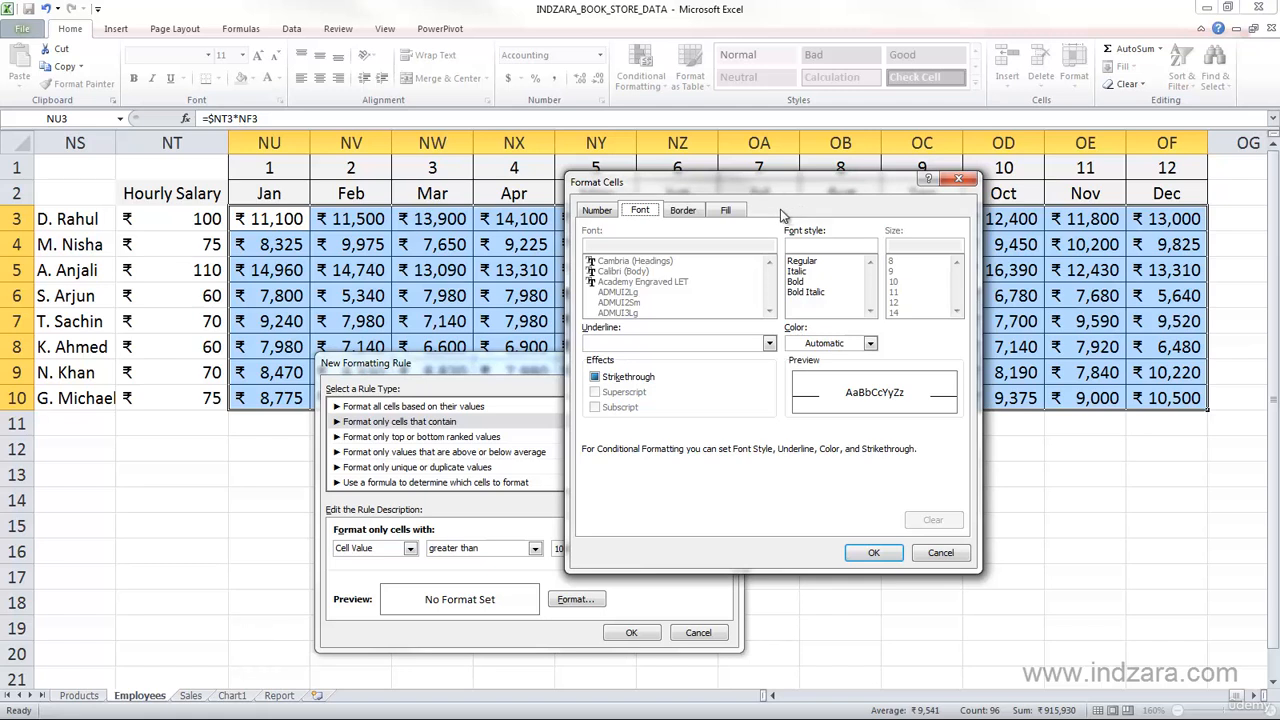
left_click(608, 213)
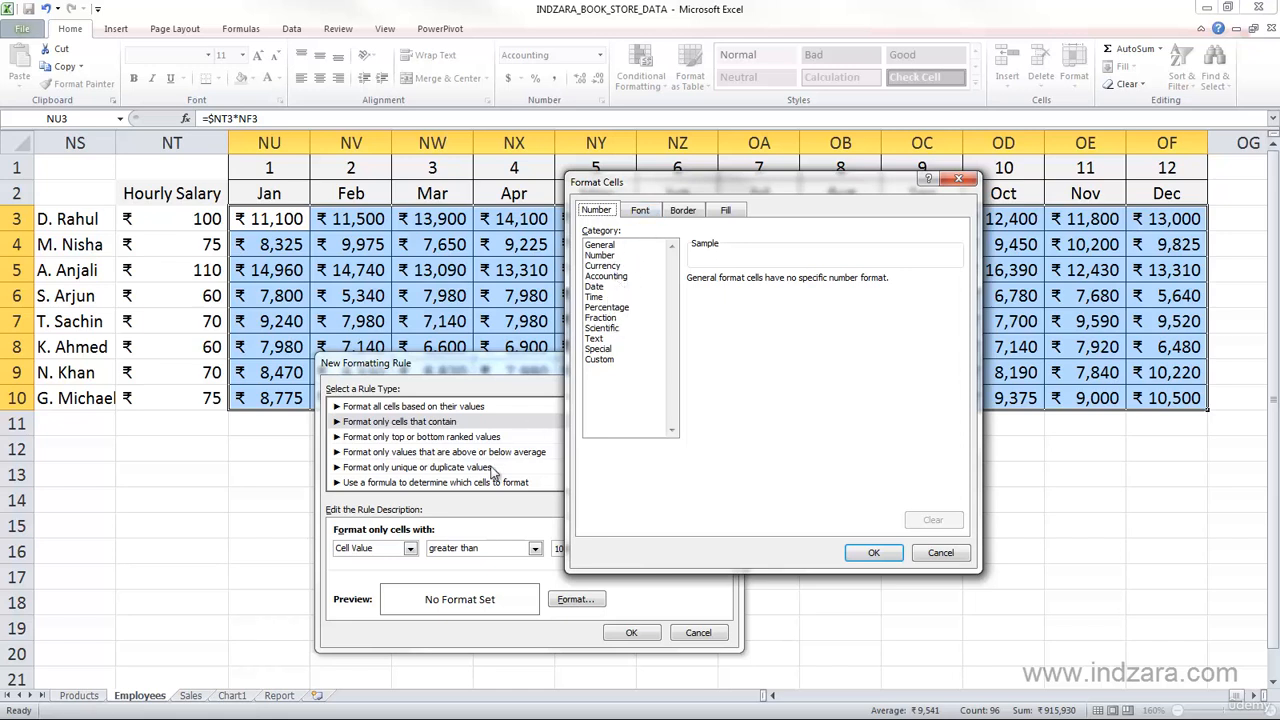
left_click(650, 216)
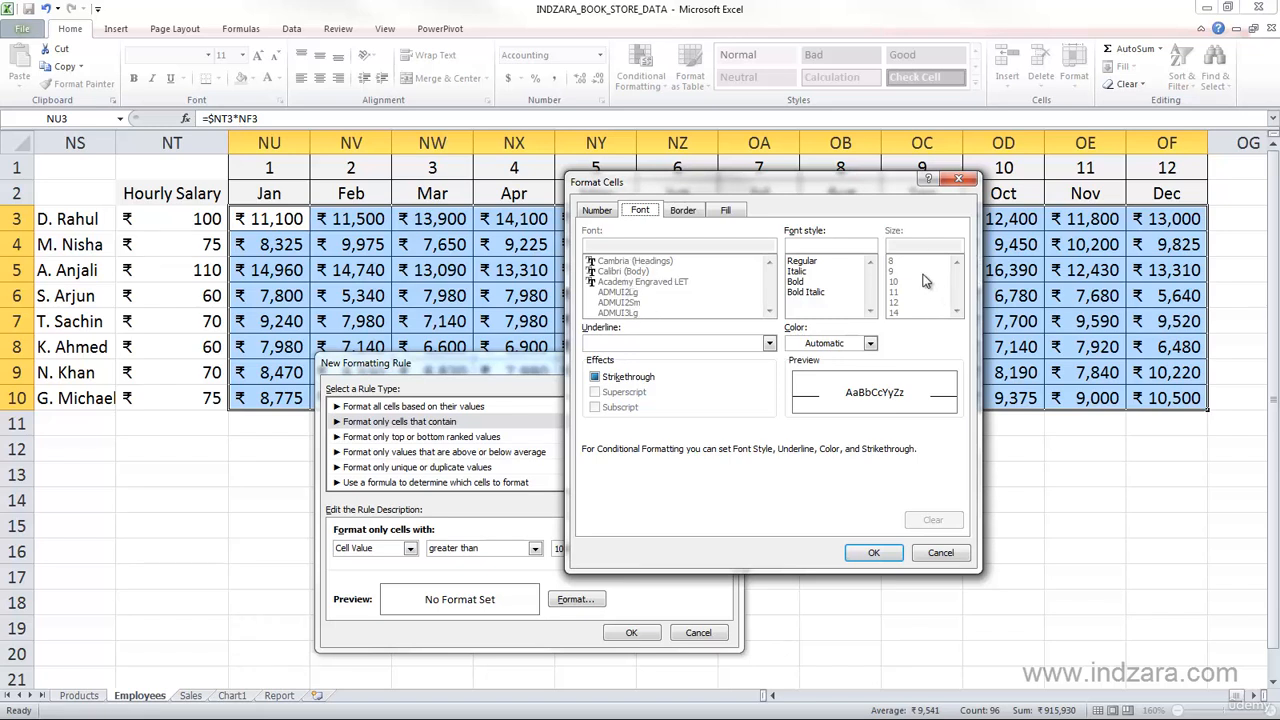
left_click(686, 211)
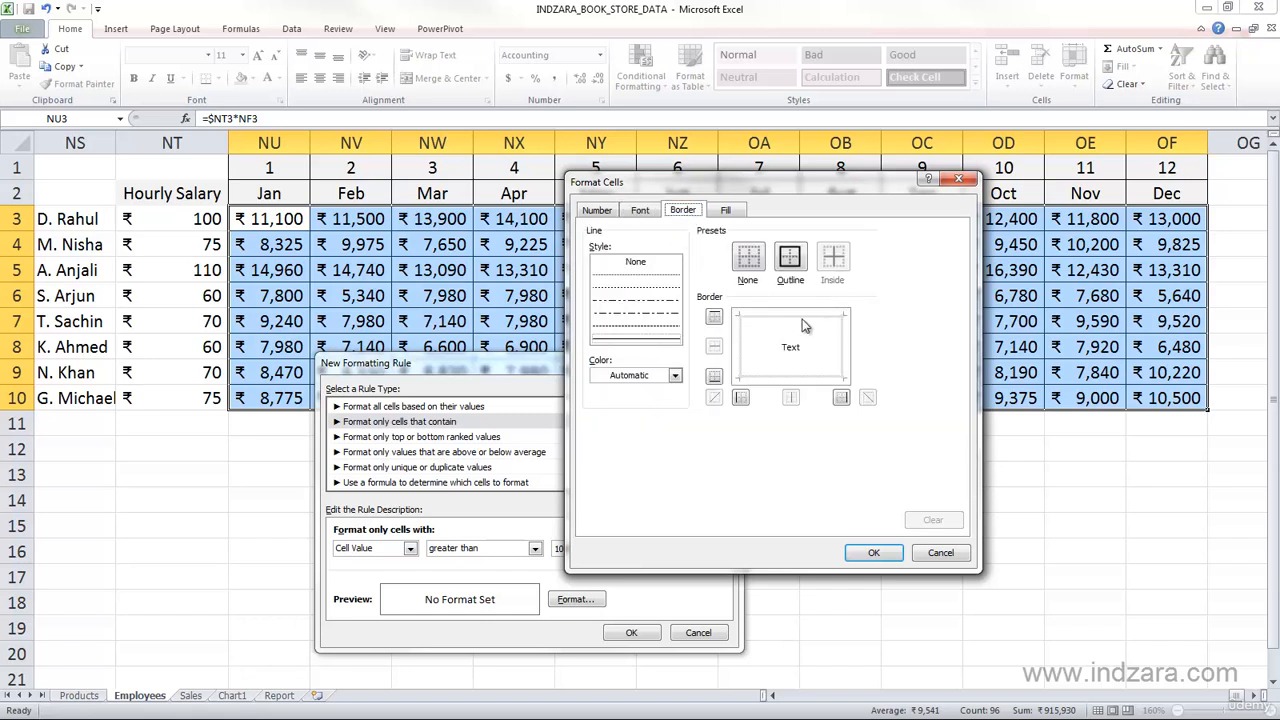
left_click(727, 212)
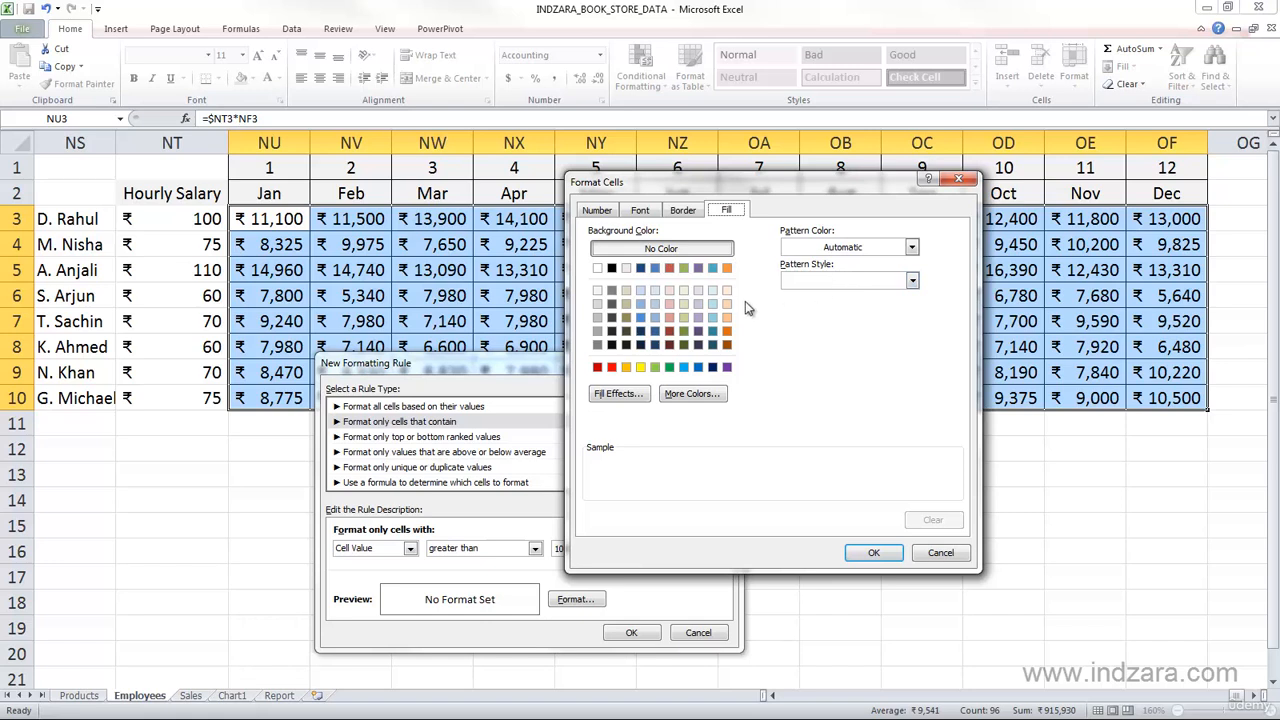
left_click(626, 367)
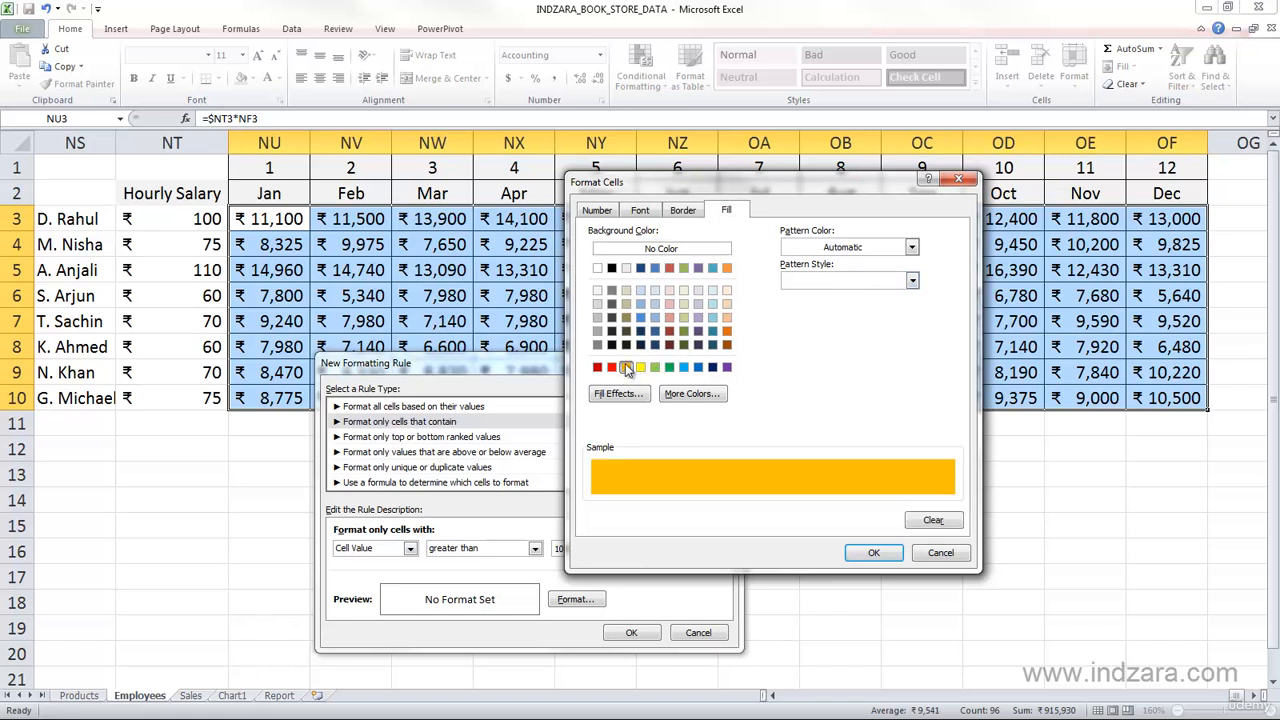
Set the rule's font to bold dark red and accept the cell format
left_click(697, 216)
left_click(648, 216)
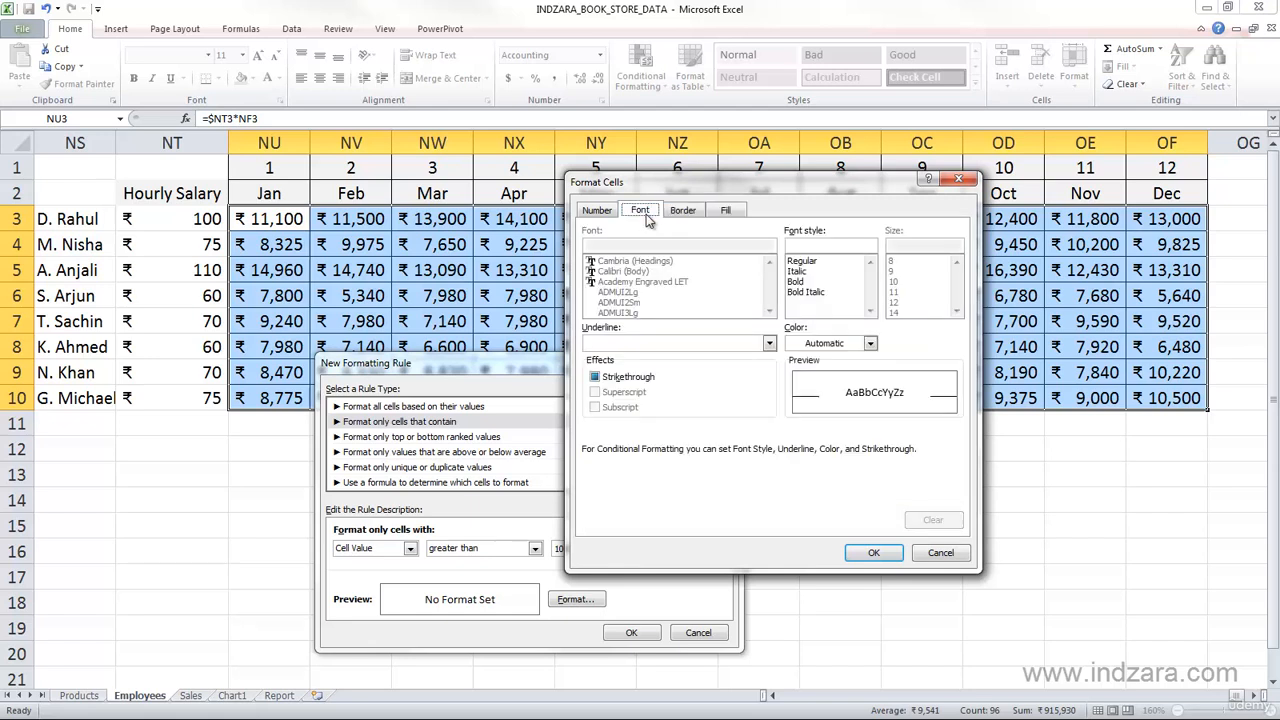
left_click(795, 281)
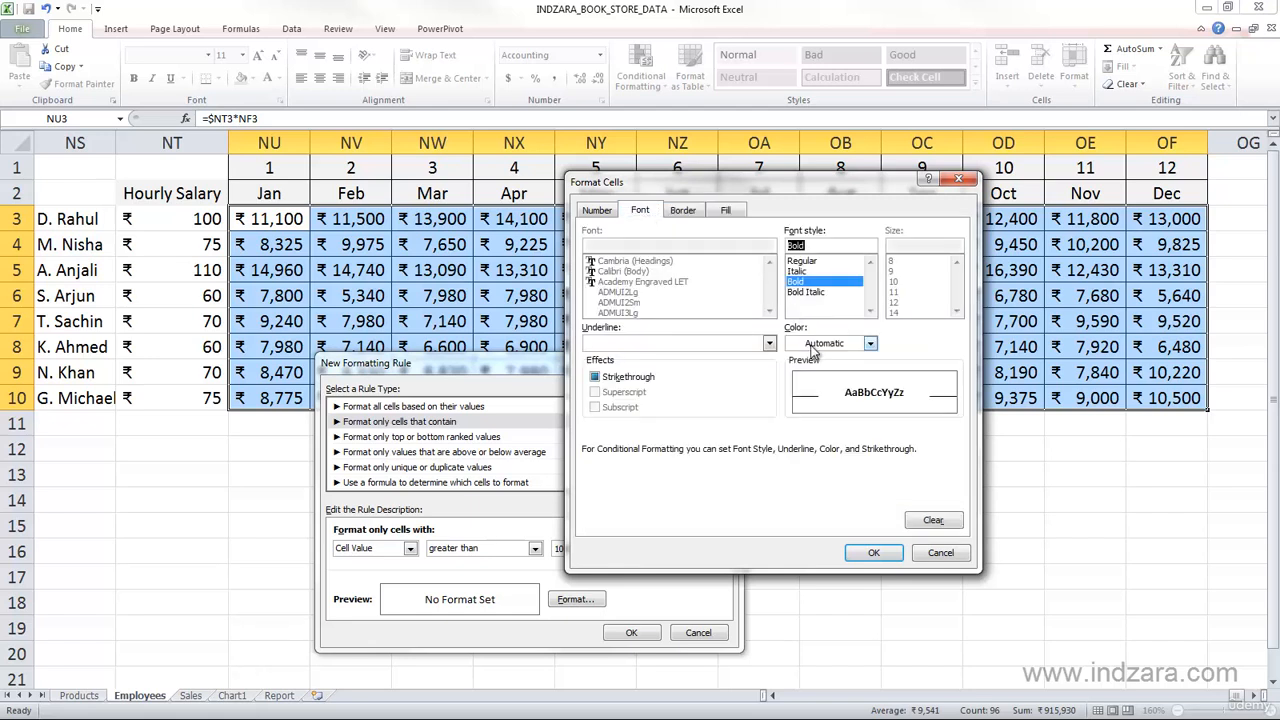
left_click(812, 345)
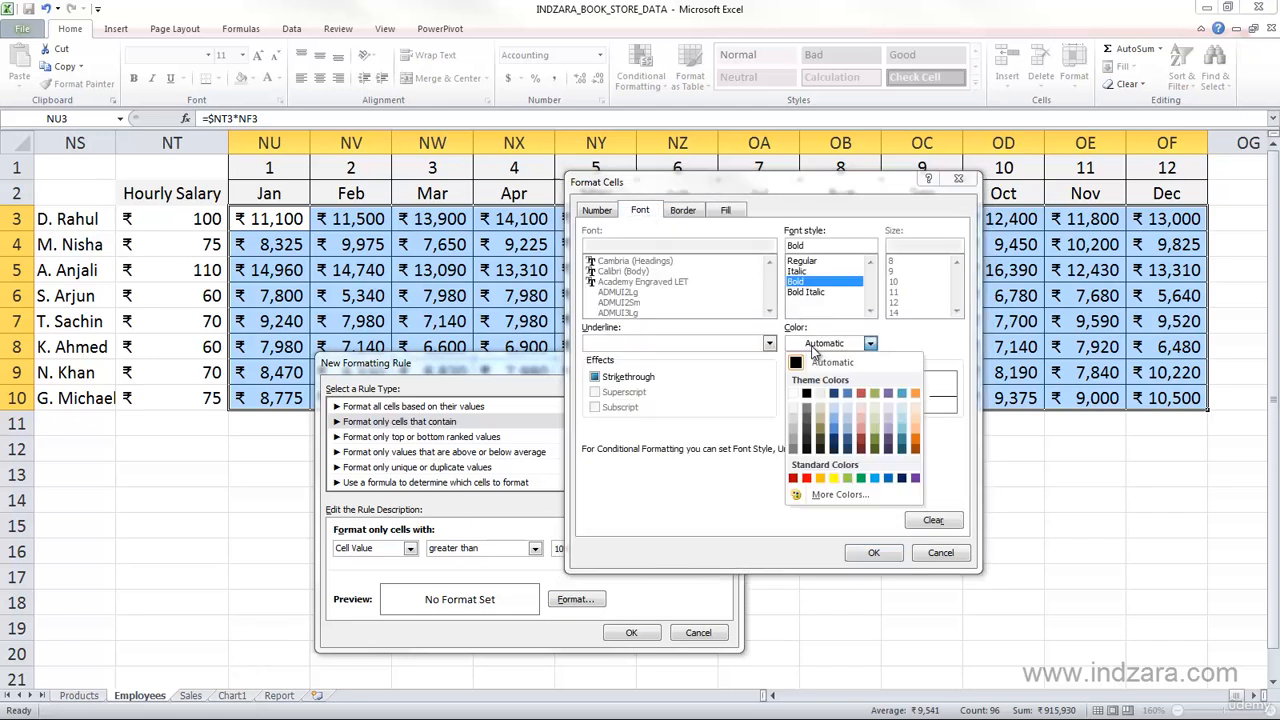
left_click(796, 481)
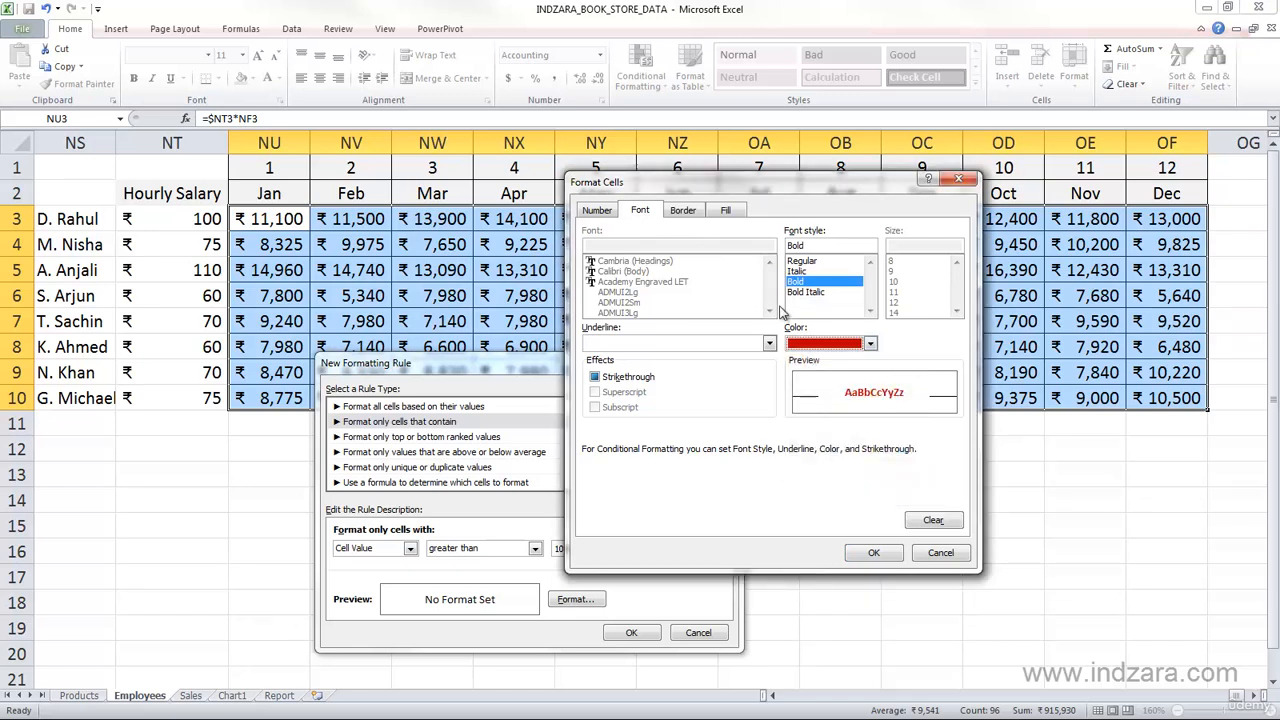
left_click(875, 552)
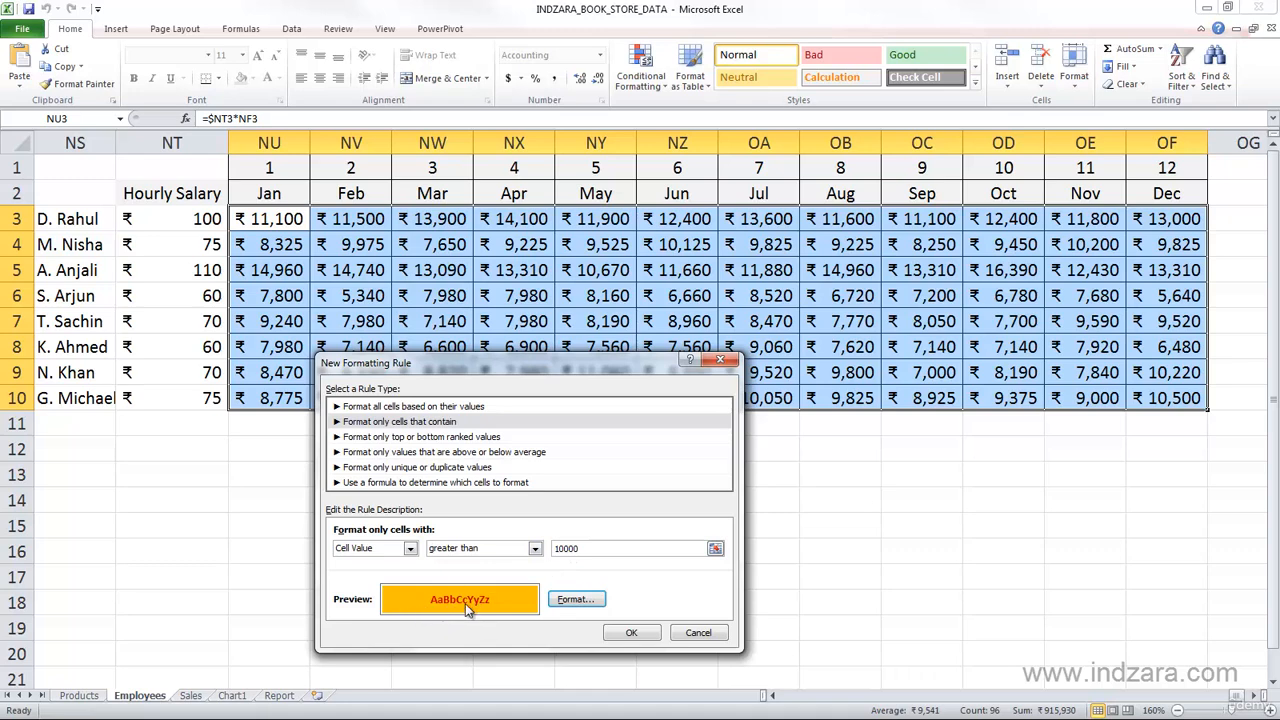
Review the rule's value entry, cell reference selector and comparison operators, keeping greater than 10000
left_click_drag(525, 371, 608, 384)
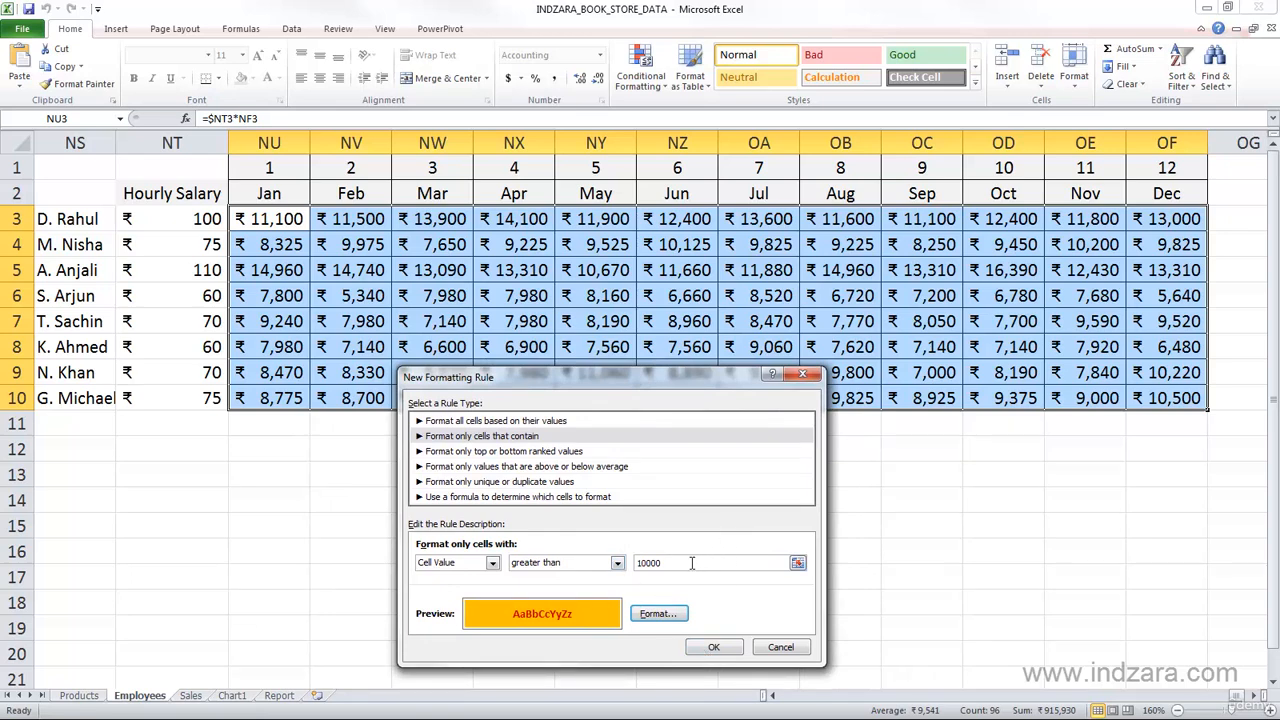
double_click(648, 562)
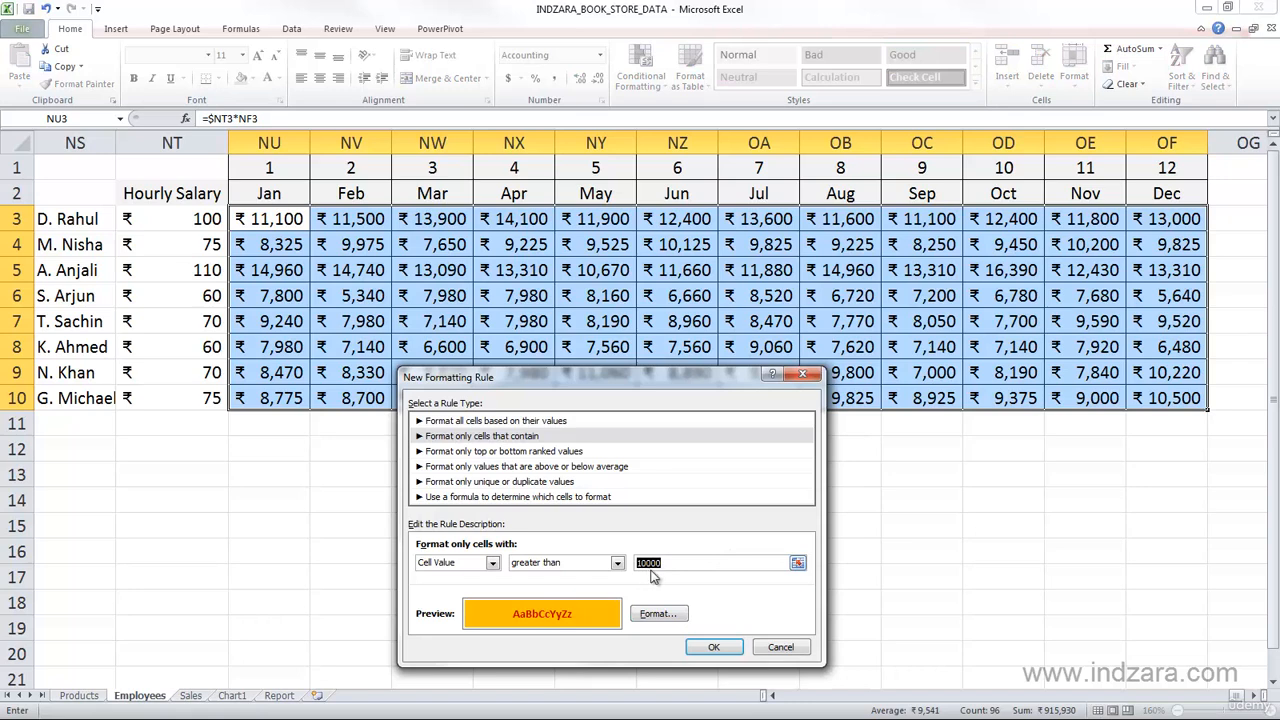
left_click(796, 563)
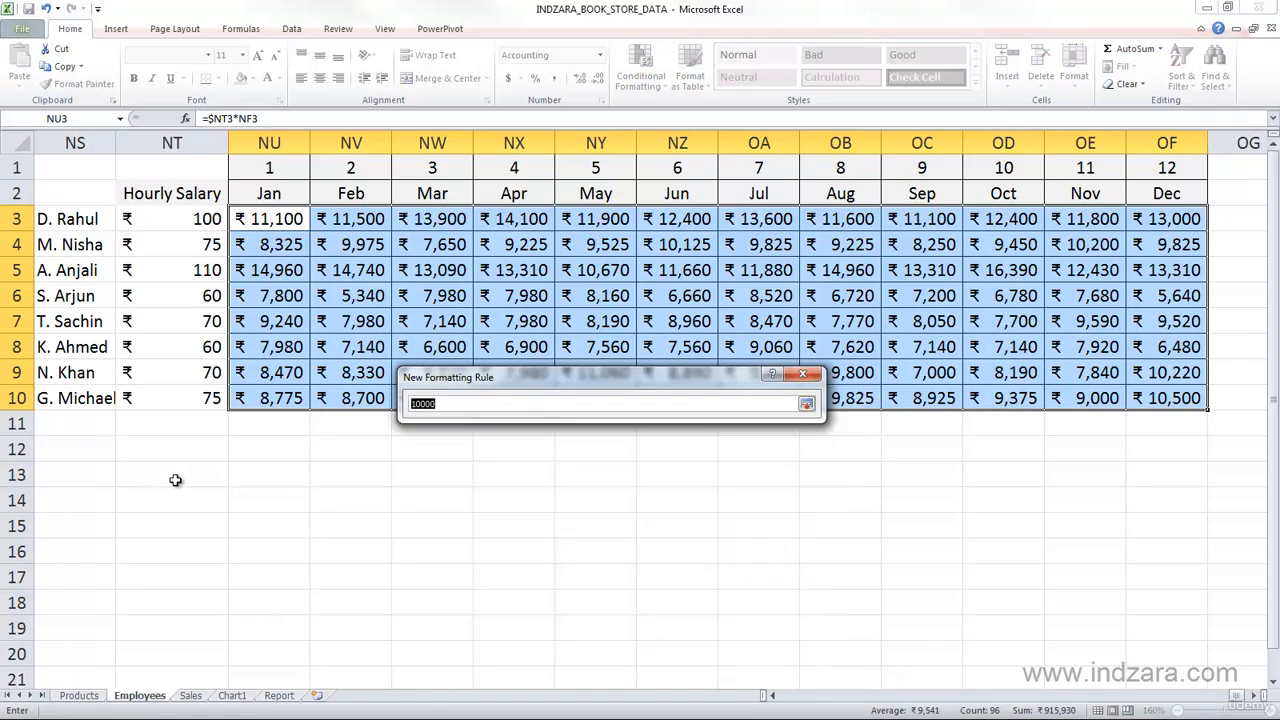
left_click(806, 404)
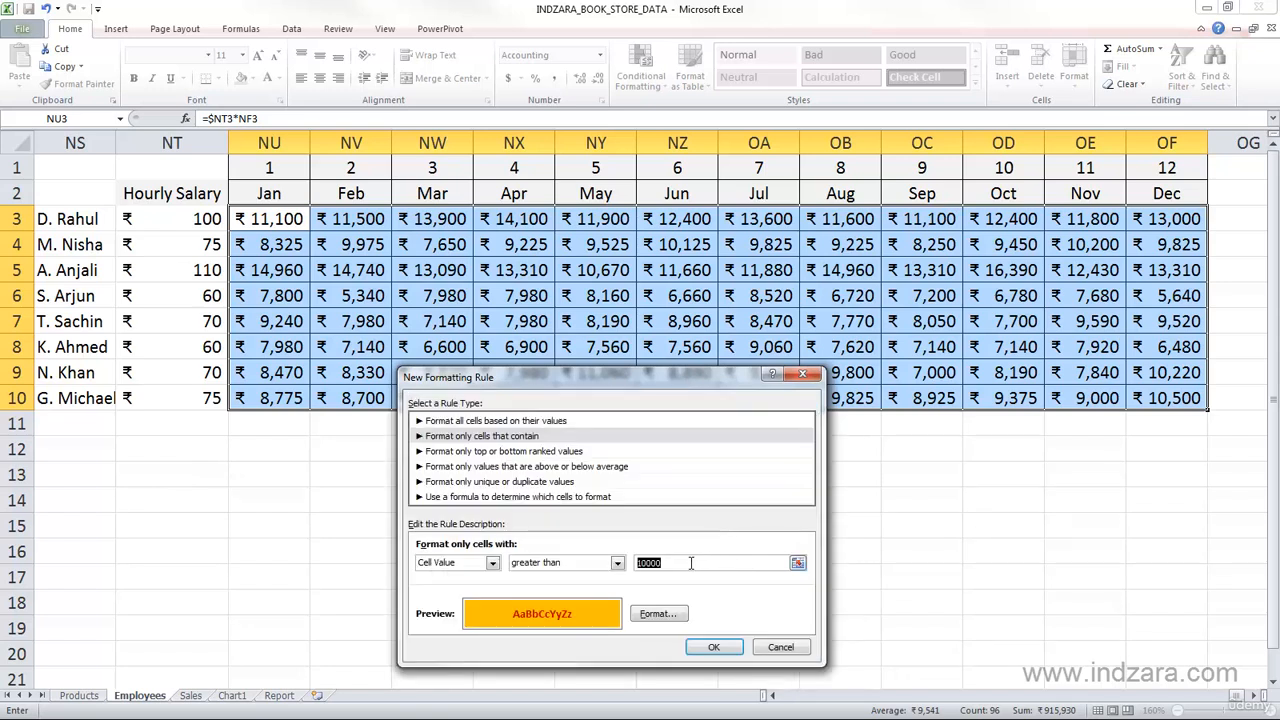
left_click_drag(682, 562, 630, 562)
left_click(618, 563)
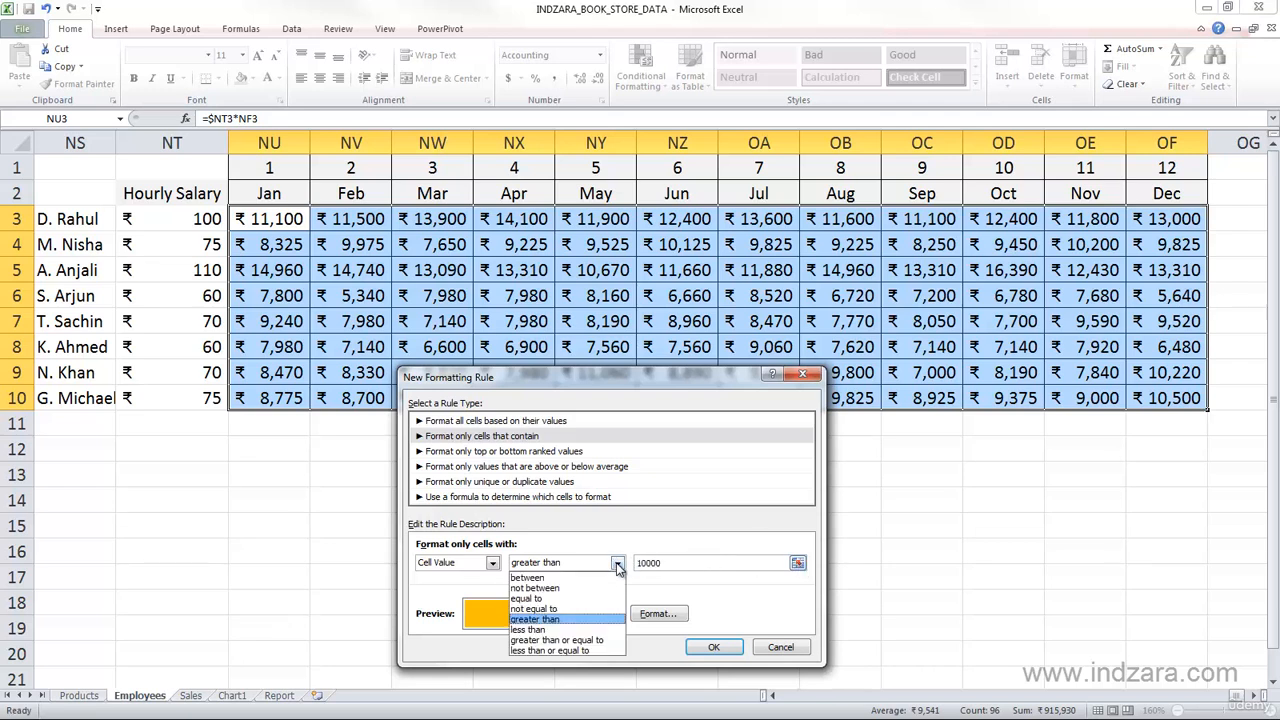
left_click(539, 619)
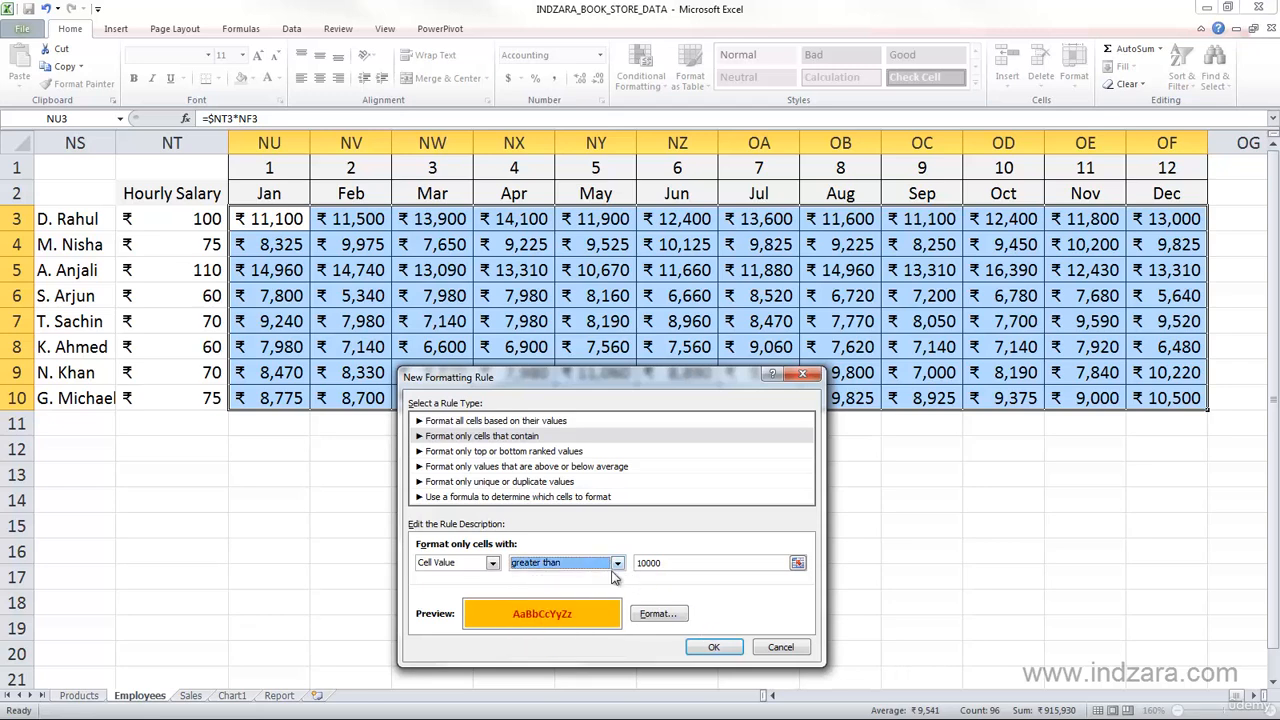
Apply the finished rule to the monthly salaries and check the formatting across NU3:OF10
left_click(710, 648)
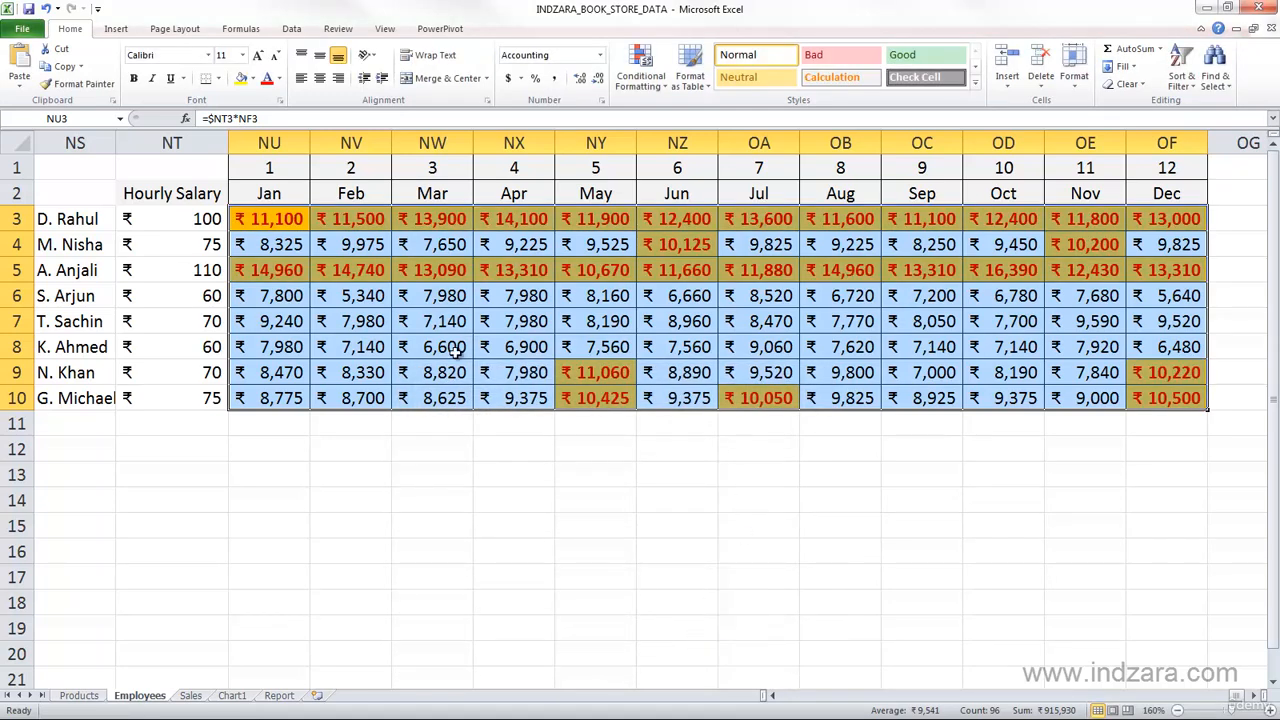
left_click(409, 466)
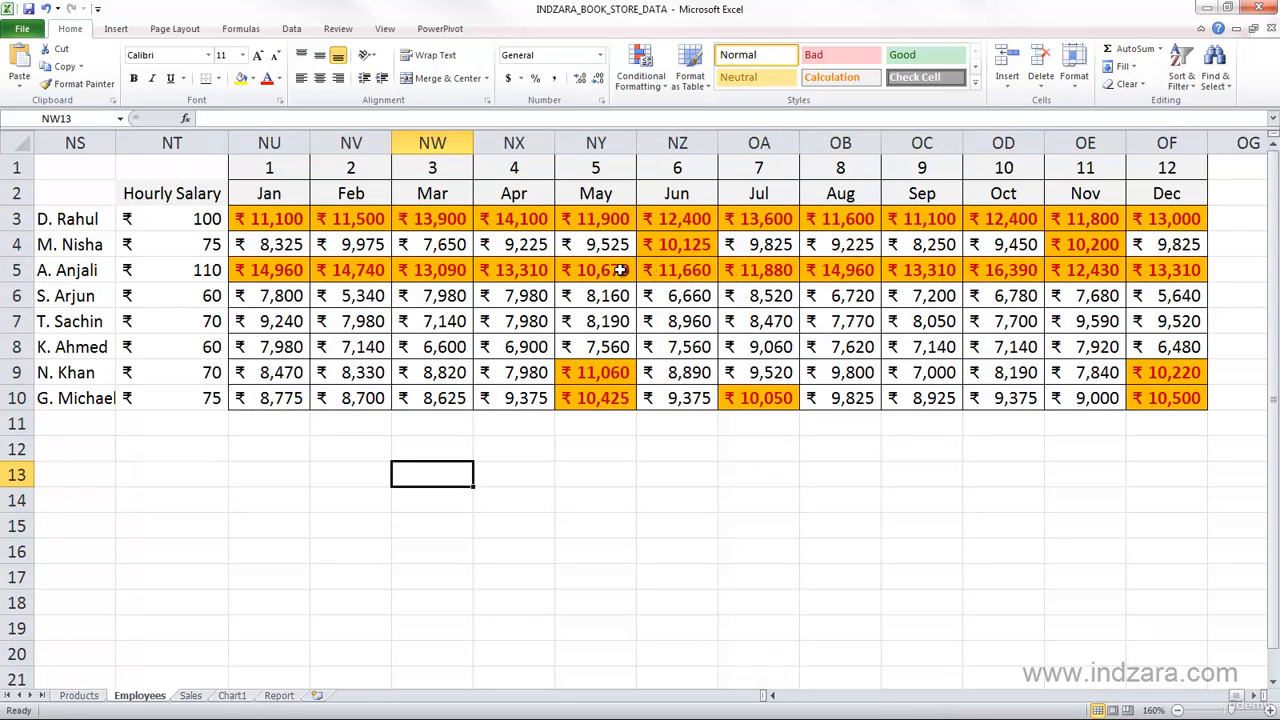
left_click_drag(281, 219, 1140, 402)
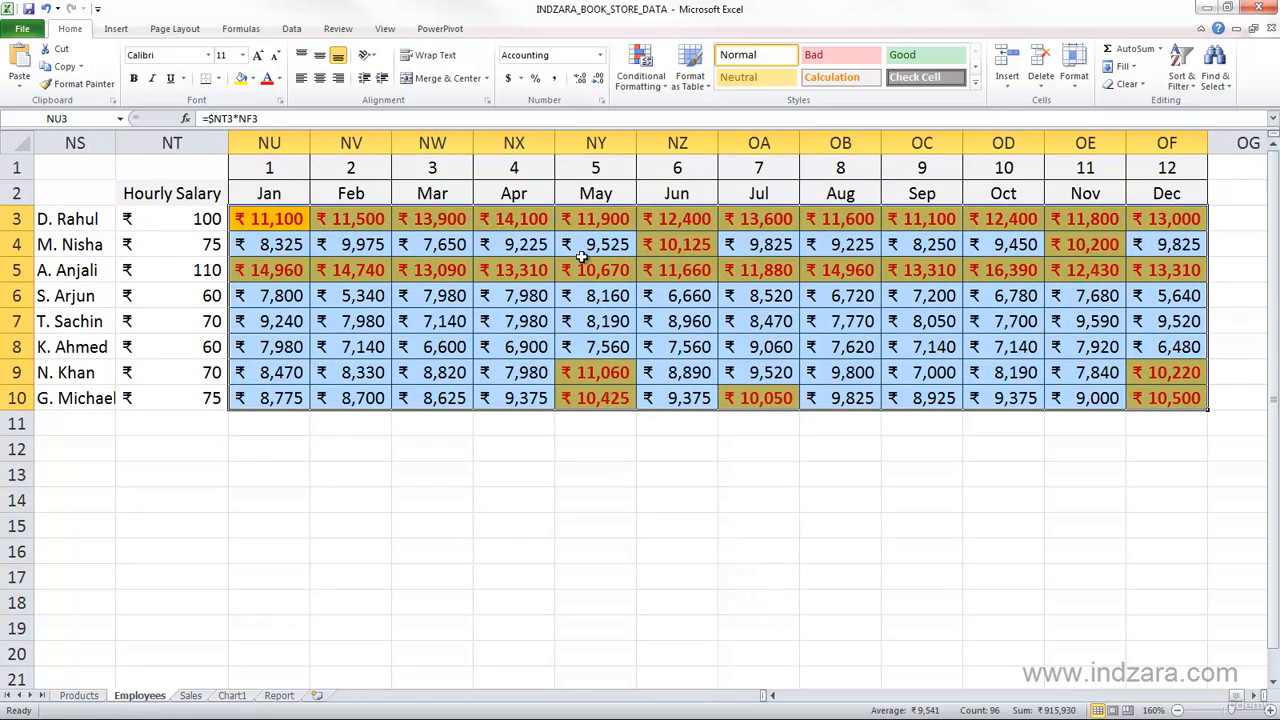
left_click(696, 474)
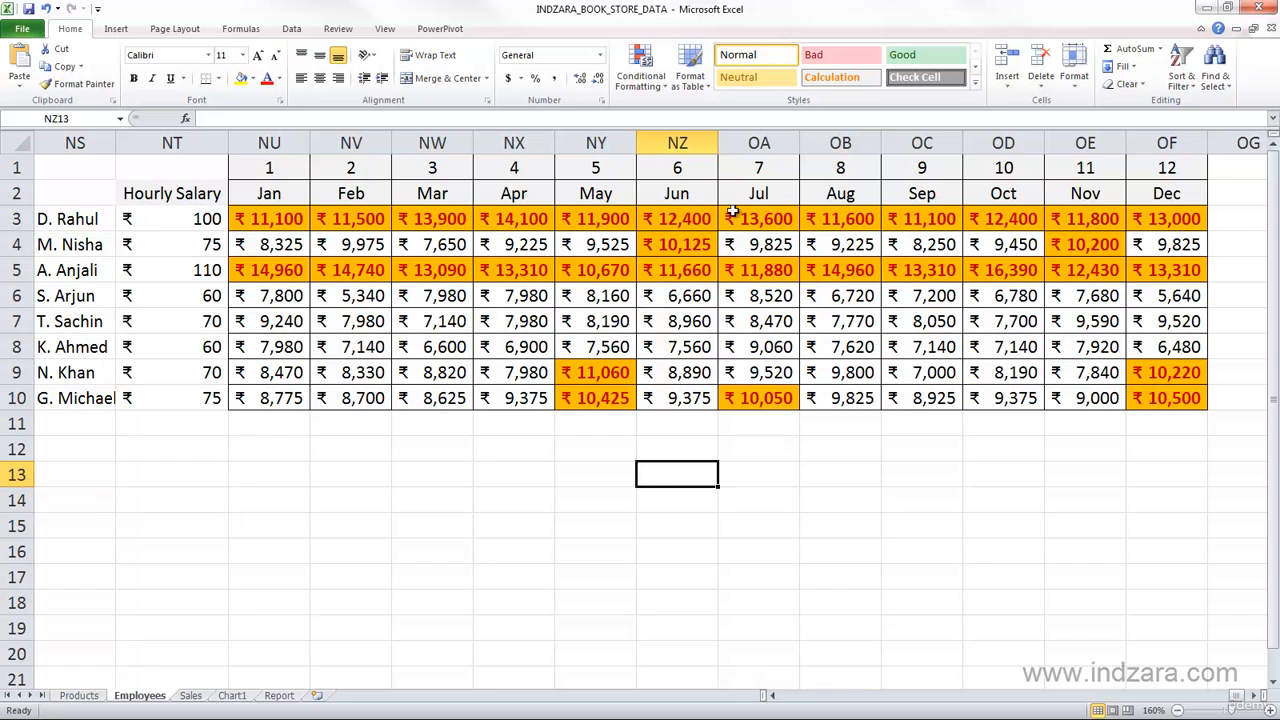
Open the greater than 10000 conditional formatting rule covering cell NU4 for editing
left_click(285, 247)
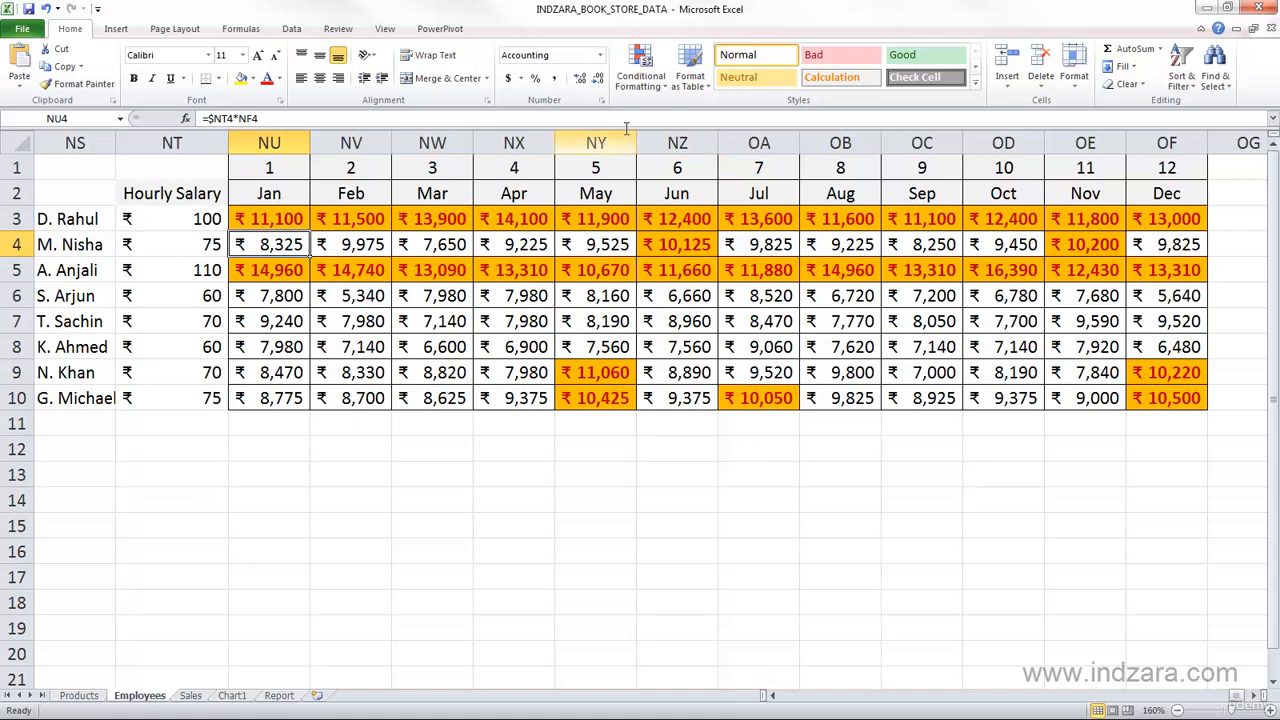
left_click(659, 88)
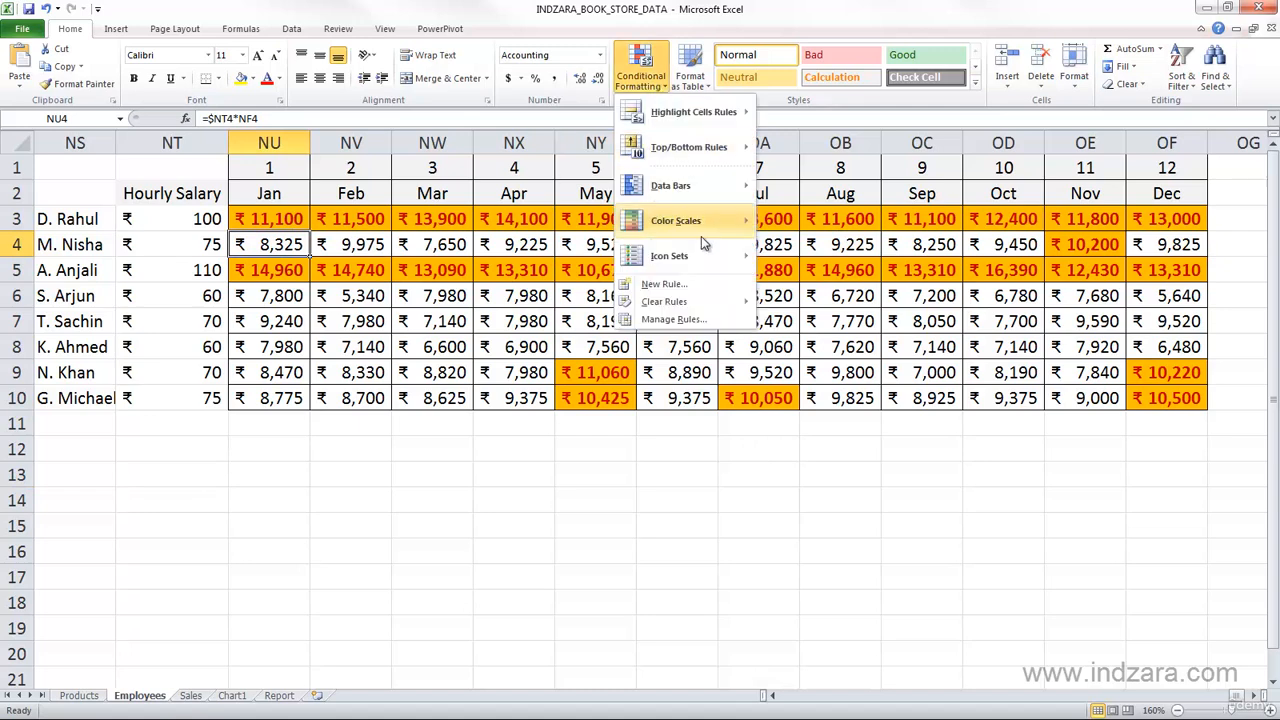
left_click(678, 318)
left_click_drag(565, 402, 593, 278)
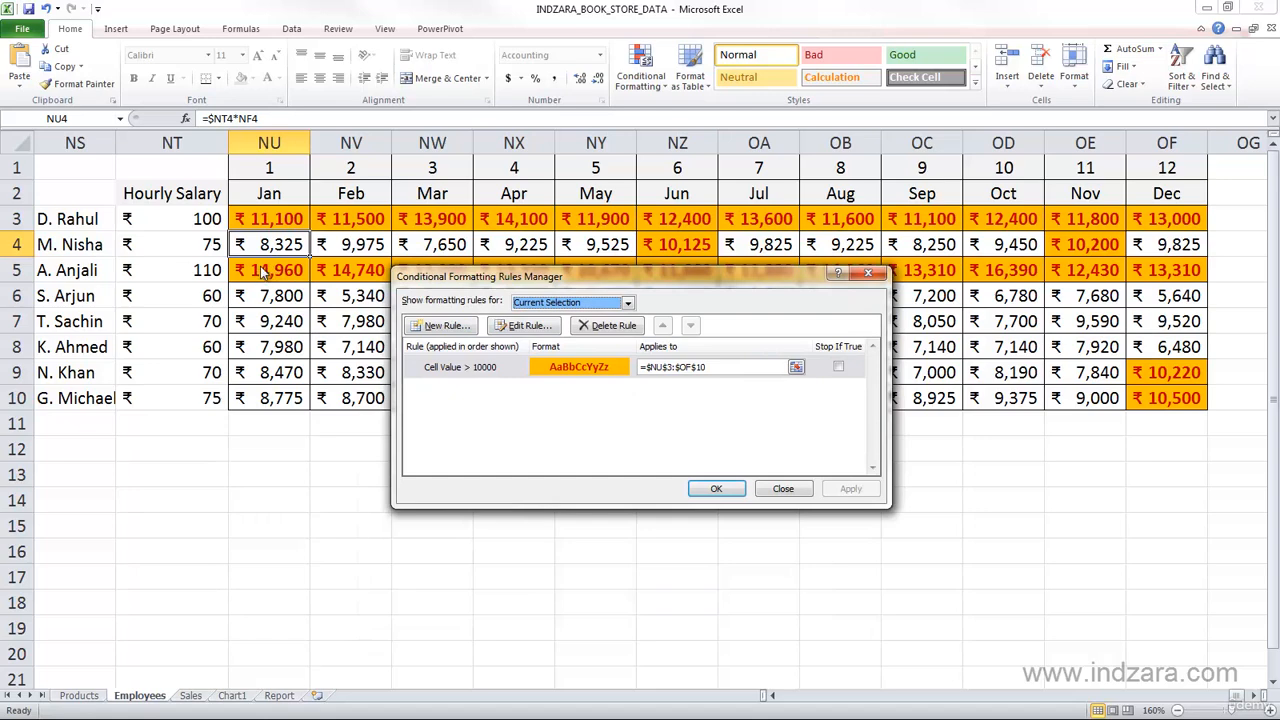
left_click(494, 370)
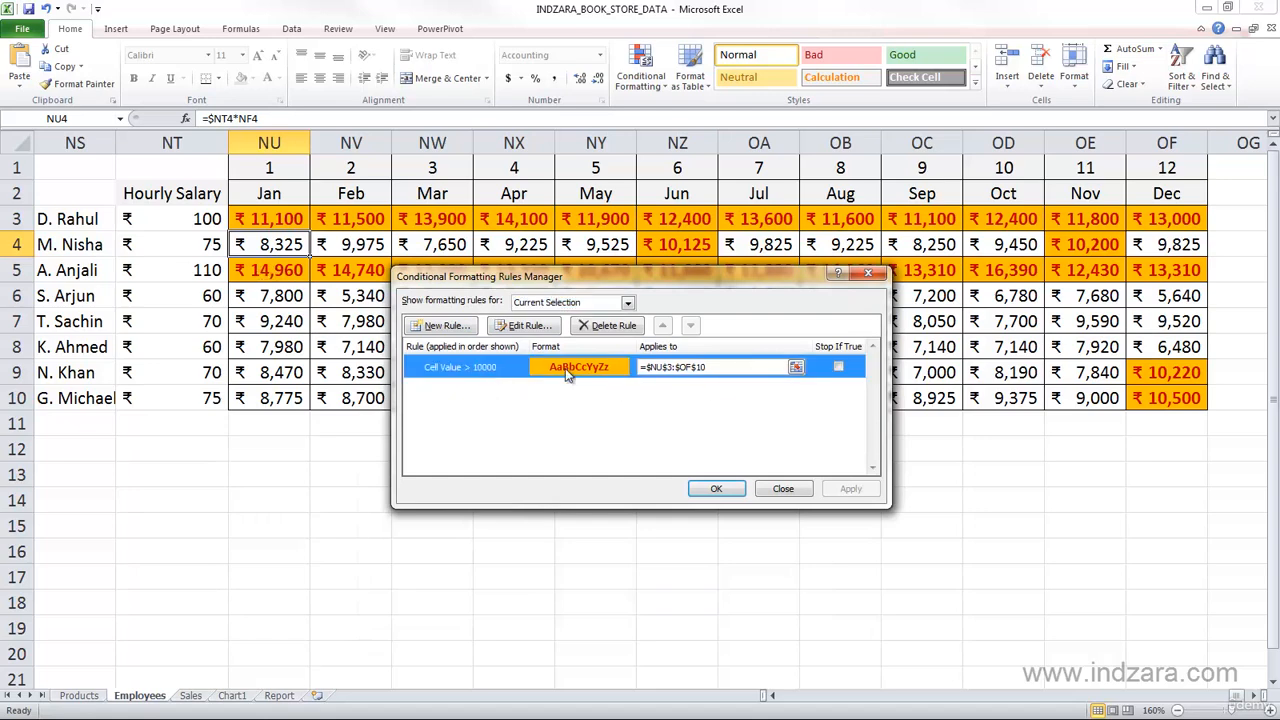
left_click_drag(656, 282, 699, 310)
left_click(586, 358)
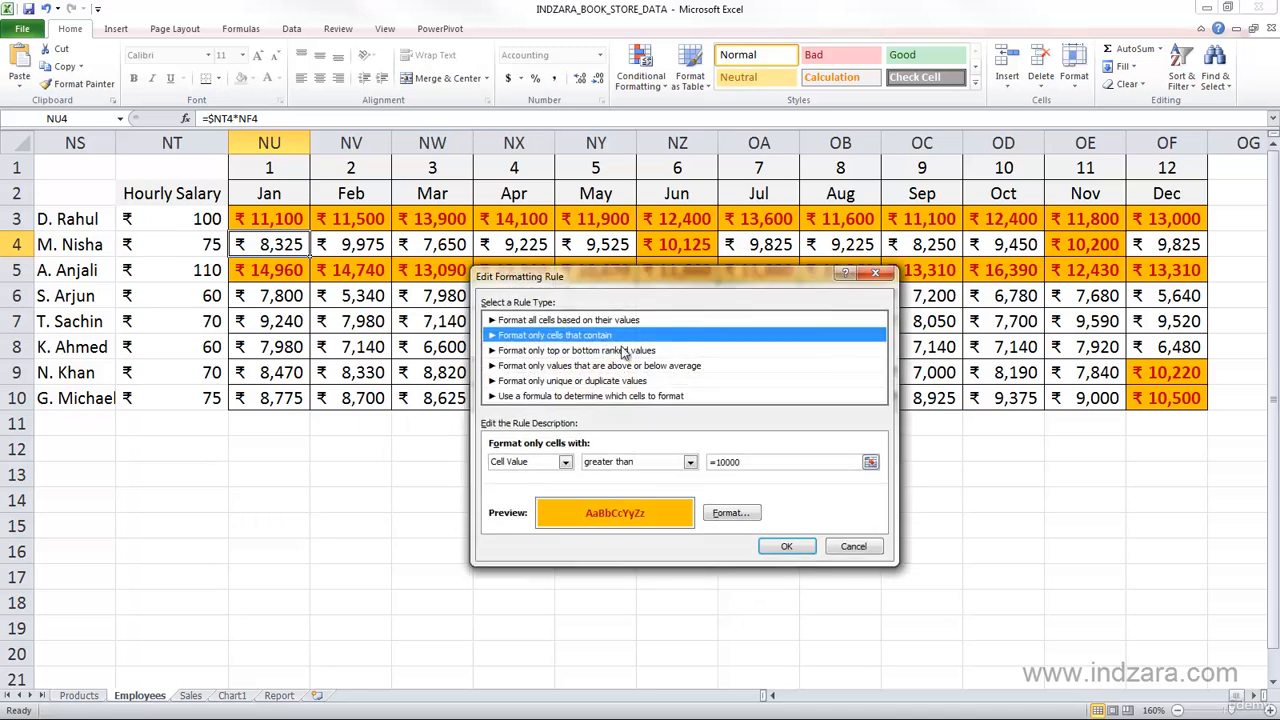
left_click_drag(641, 282, 617, 213)
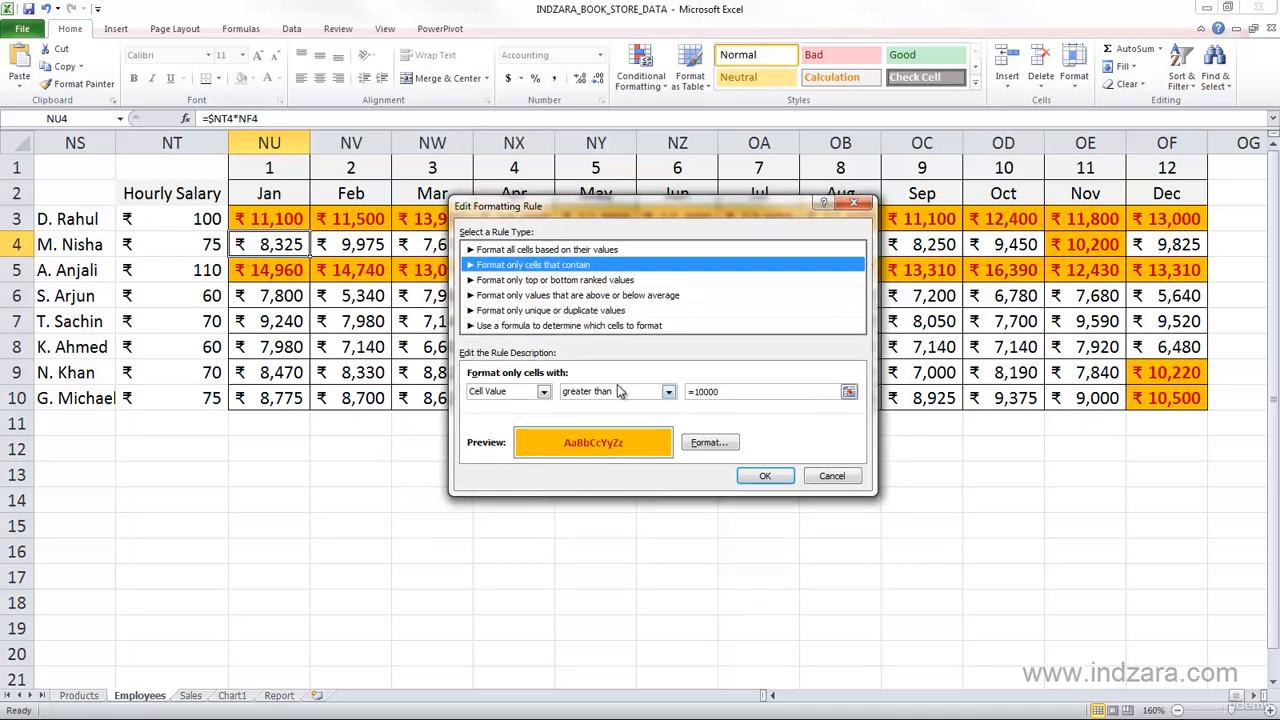
Change the rule's condition to Specific Text containing TEXT and review the other text operators
left_click(545, 392)
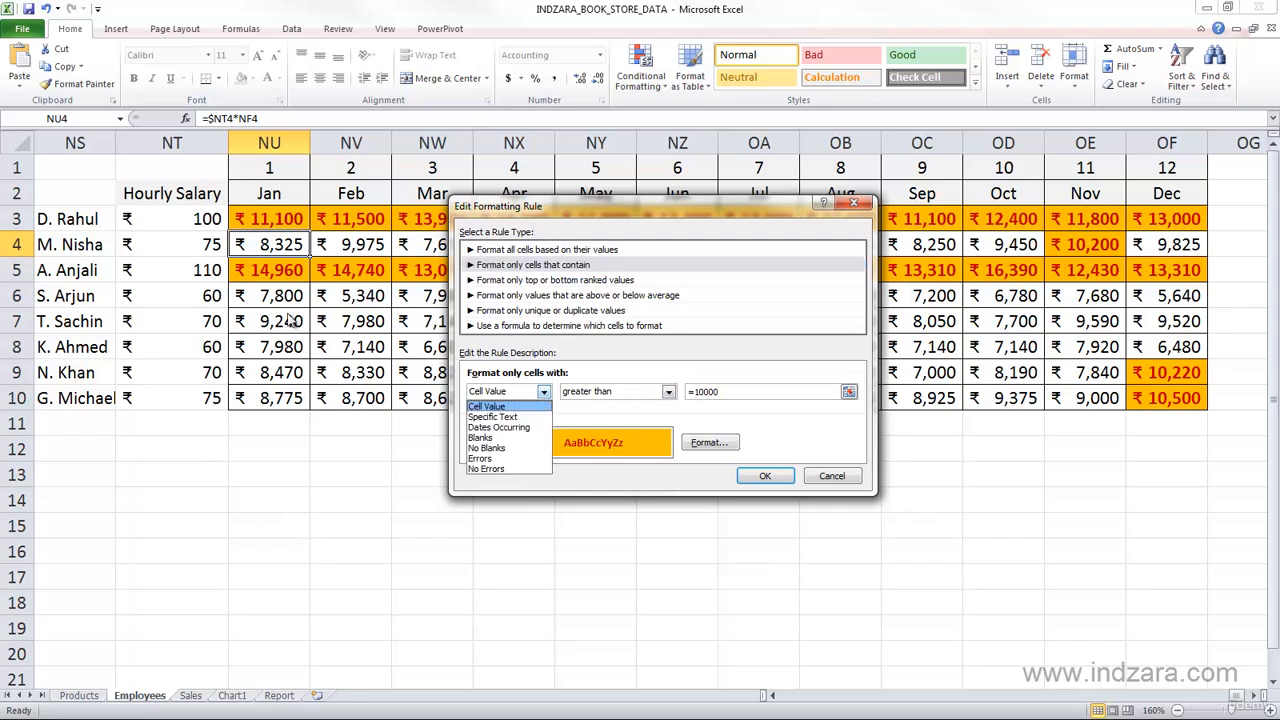
left_click(510, 419)
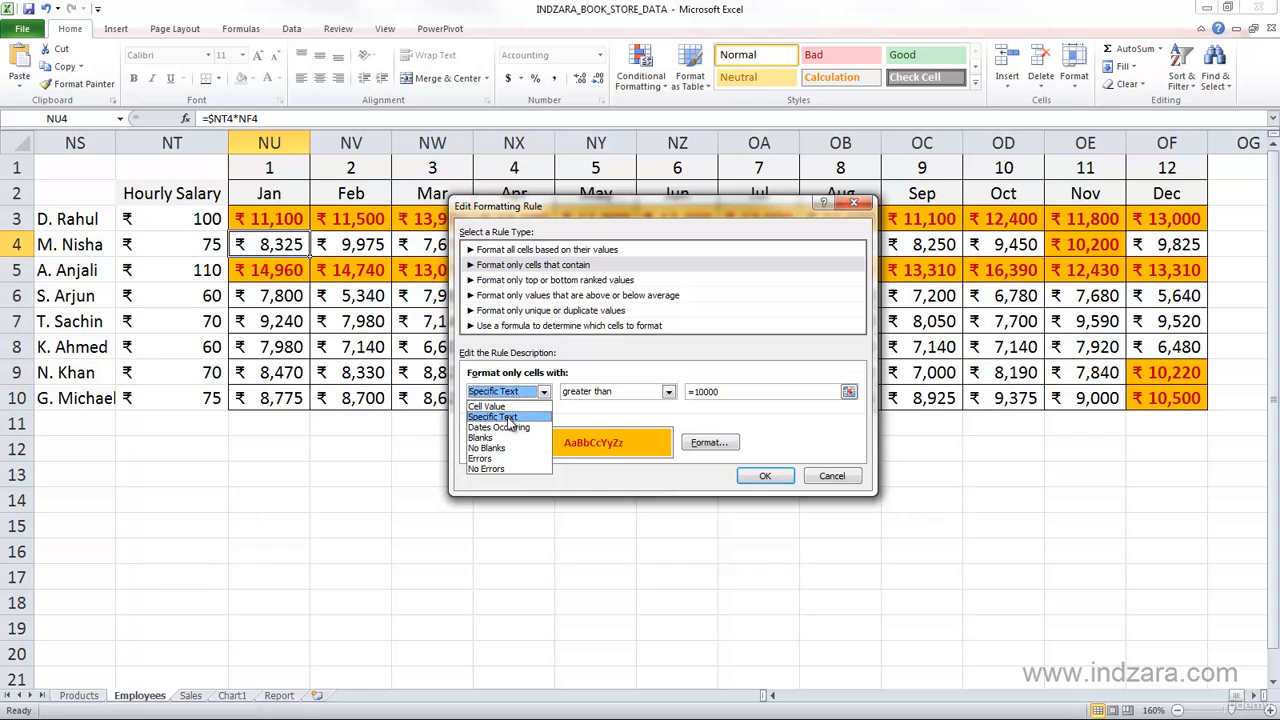
left_click(631, 392)
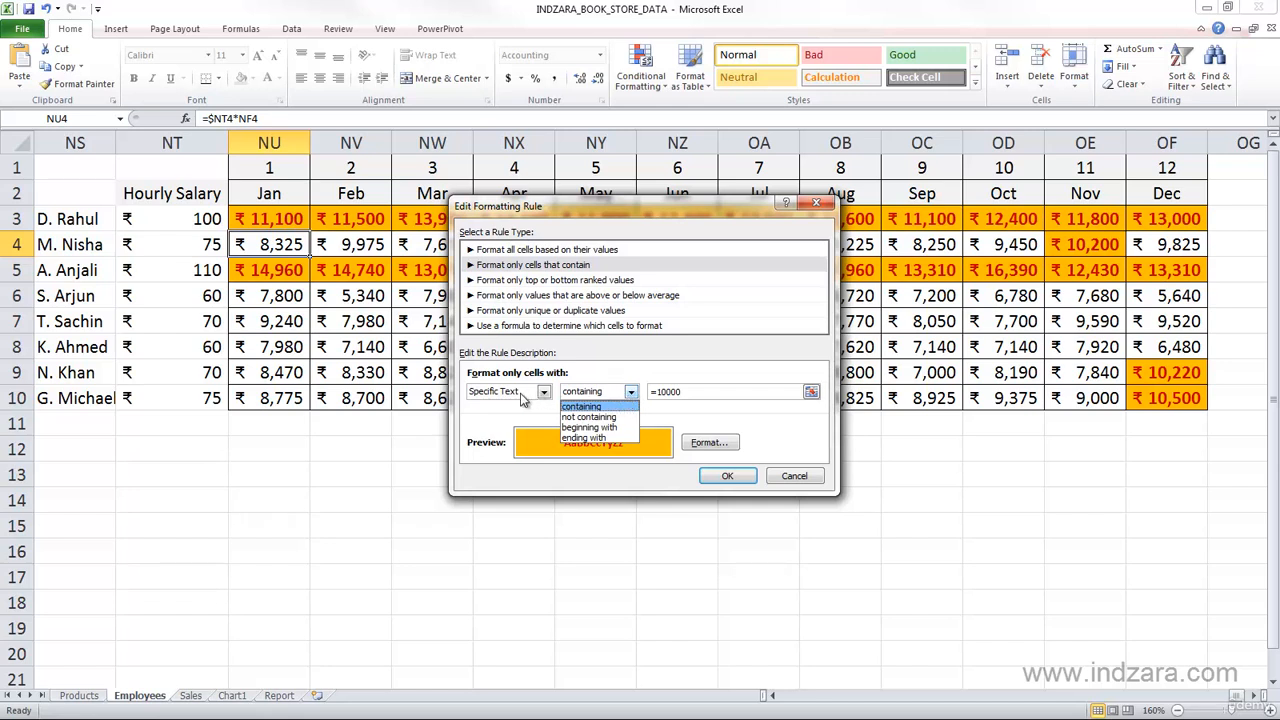
left_click(706, 406)
left_click_drag(706, 391, 645, 417)
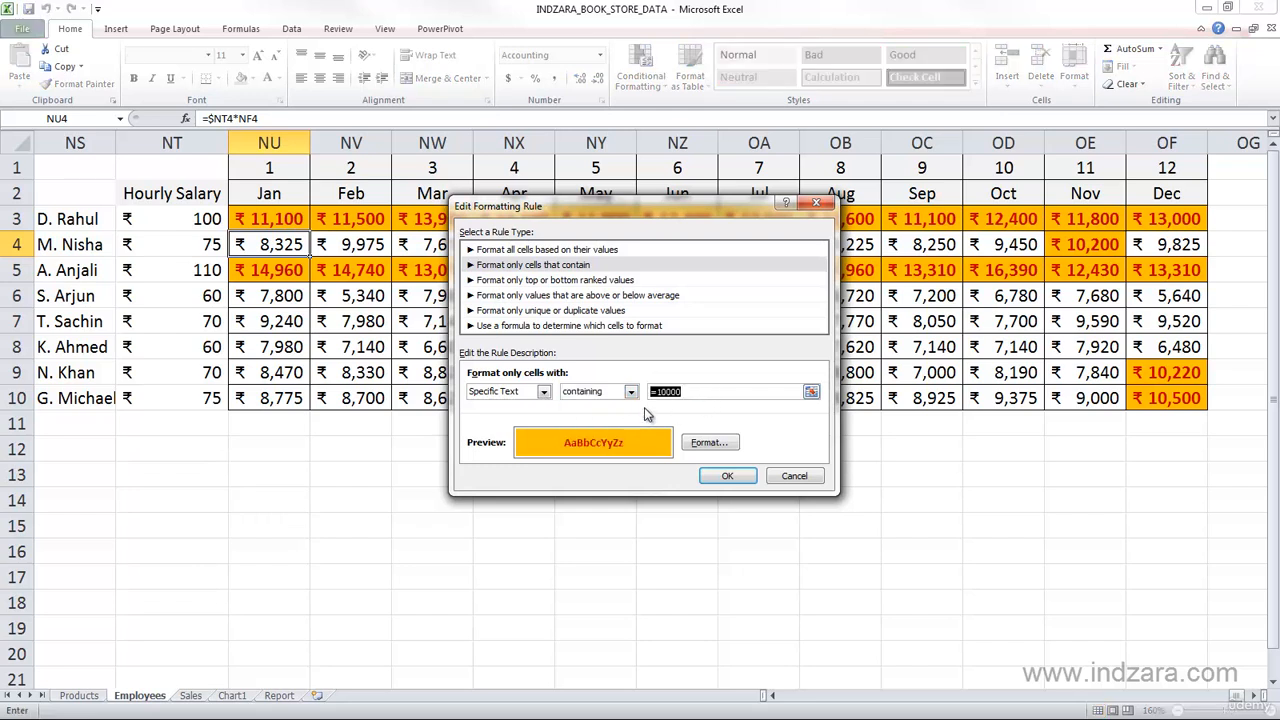
type("TEXT")
left_click(630, 391)
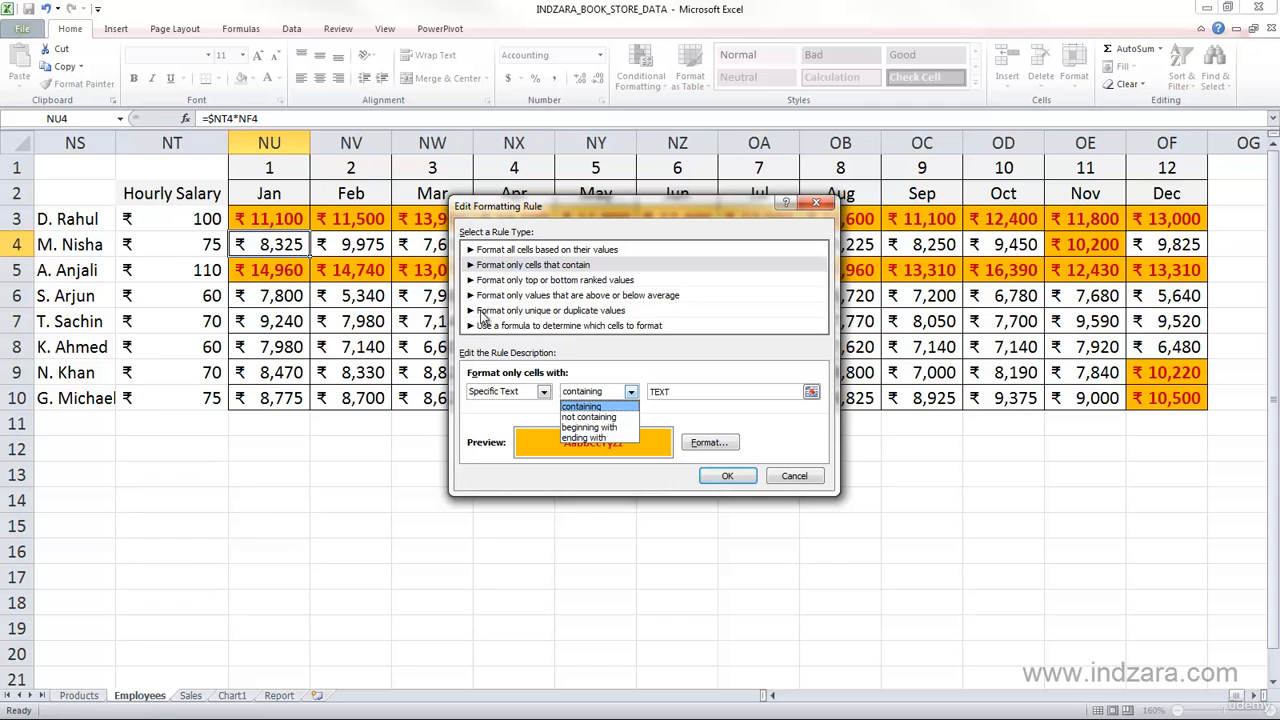
left_click(543, 392)
Switch the rule's condition to Dates Occurring and review the available date periods, keeping Yesterday
left_click(543, 392)
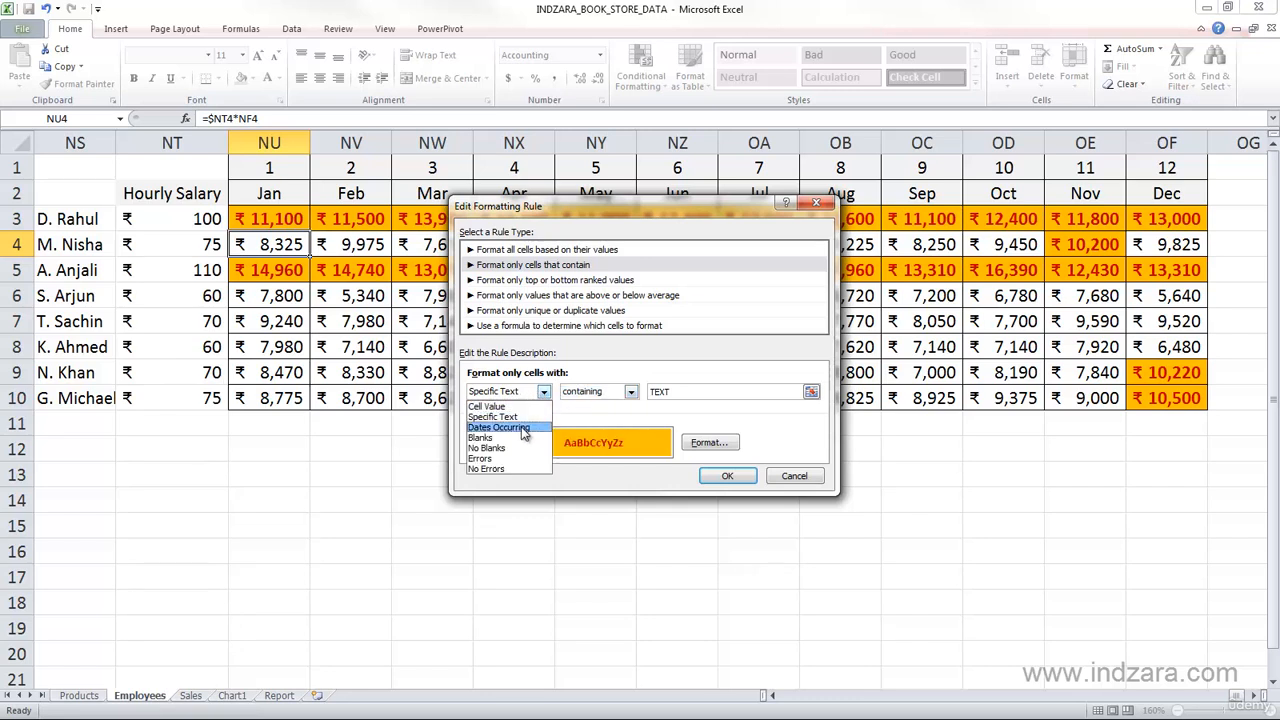
left_click(522, 428)
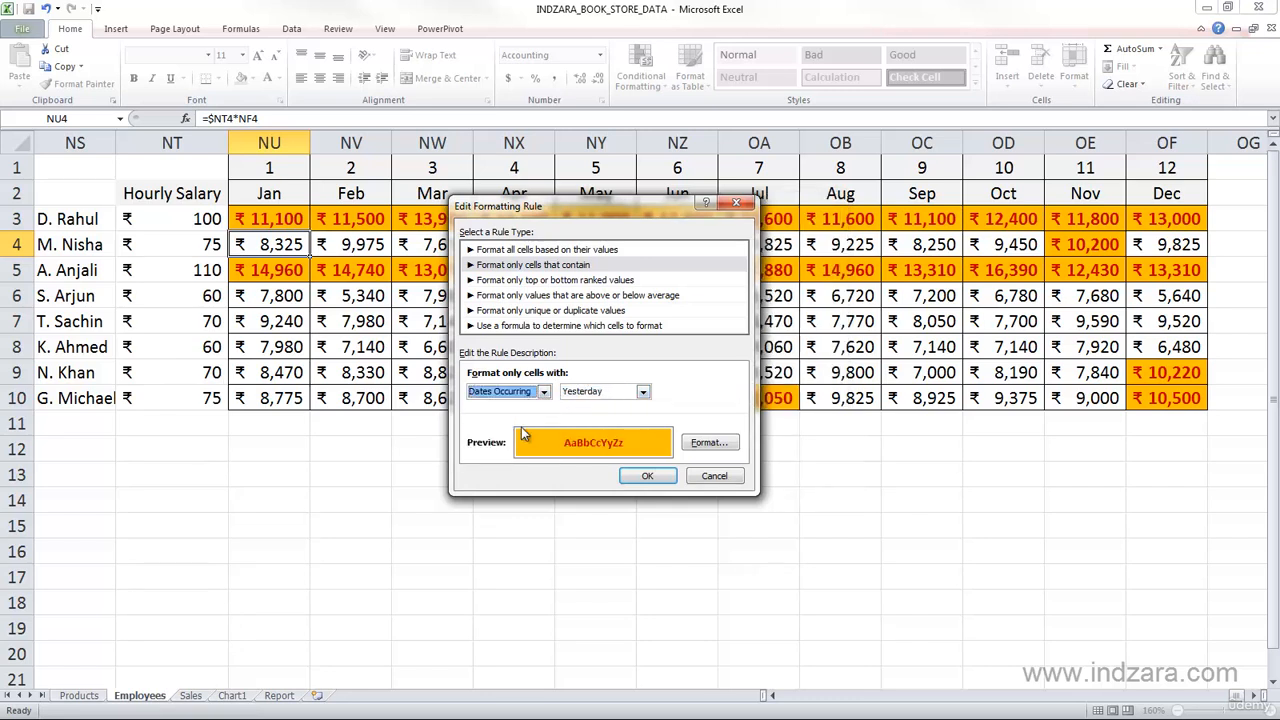
left_click(644, 392)
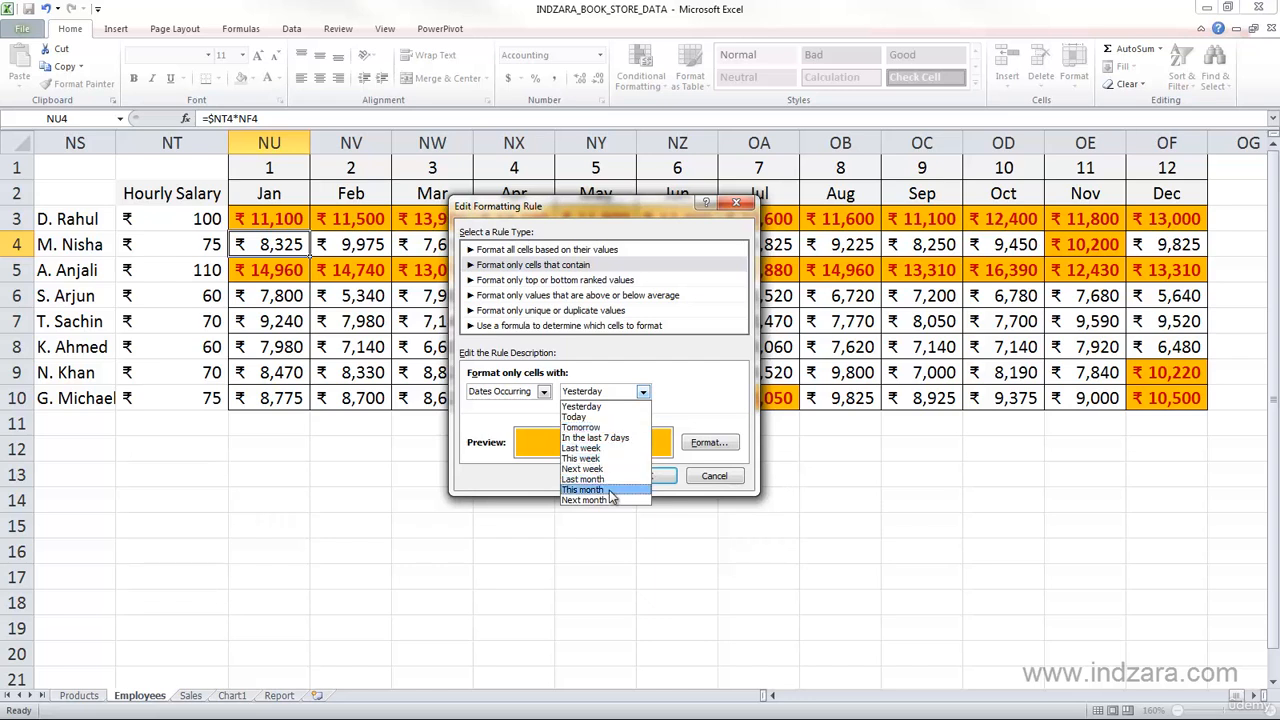
key("Up")
key("Up")
key("Up")
key("Up")
key("Up")
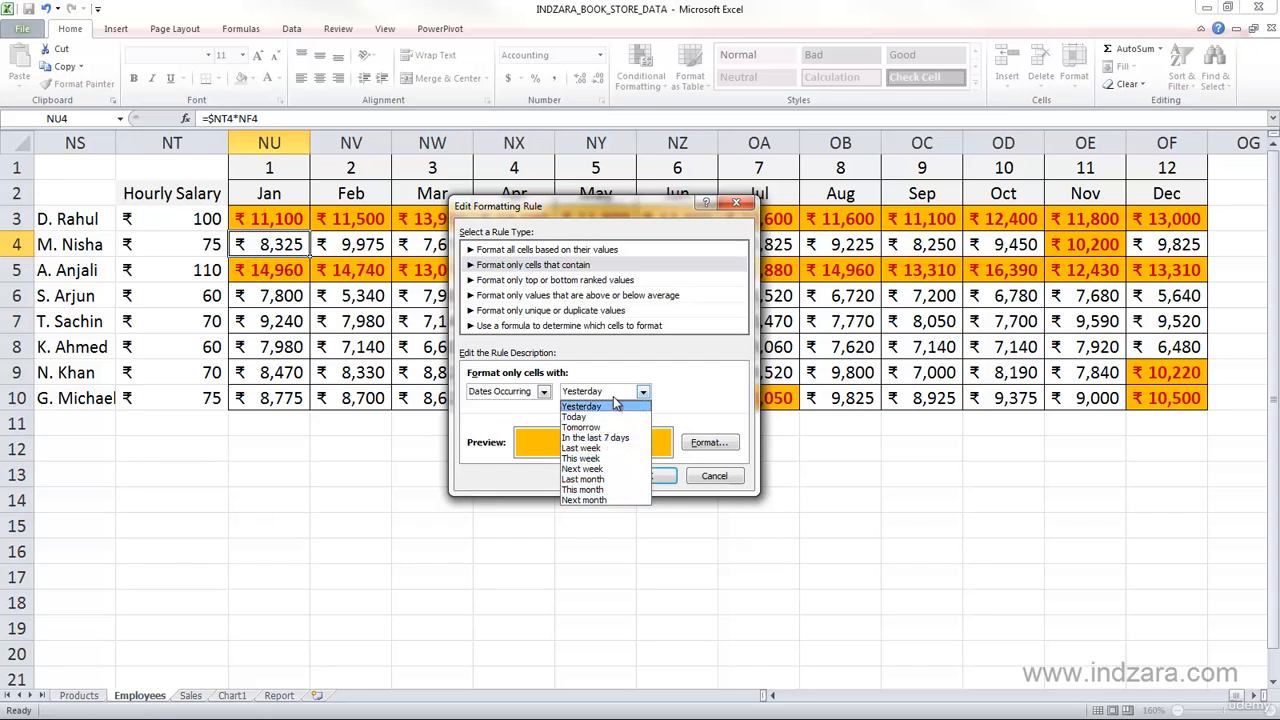
left_click(590, 392)
Try the rule's condition as Blanks and as No Blanks
left_click(545, 392)
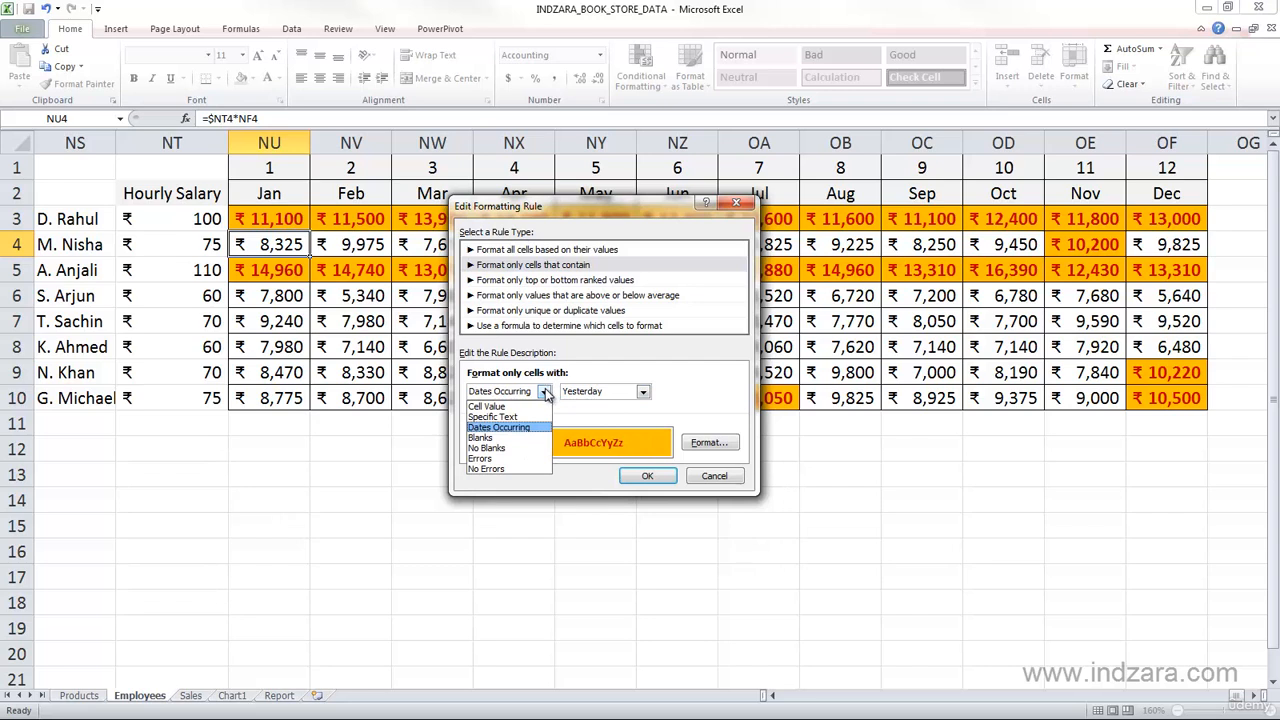
left_click(545, 392)
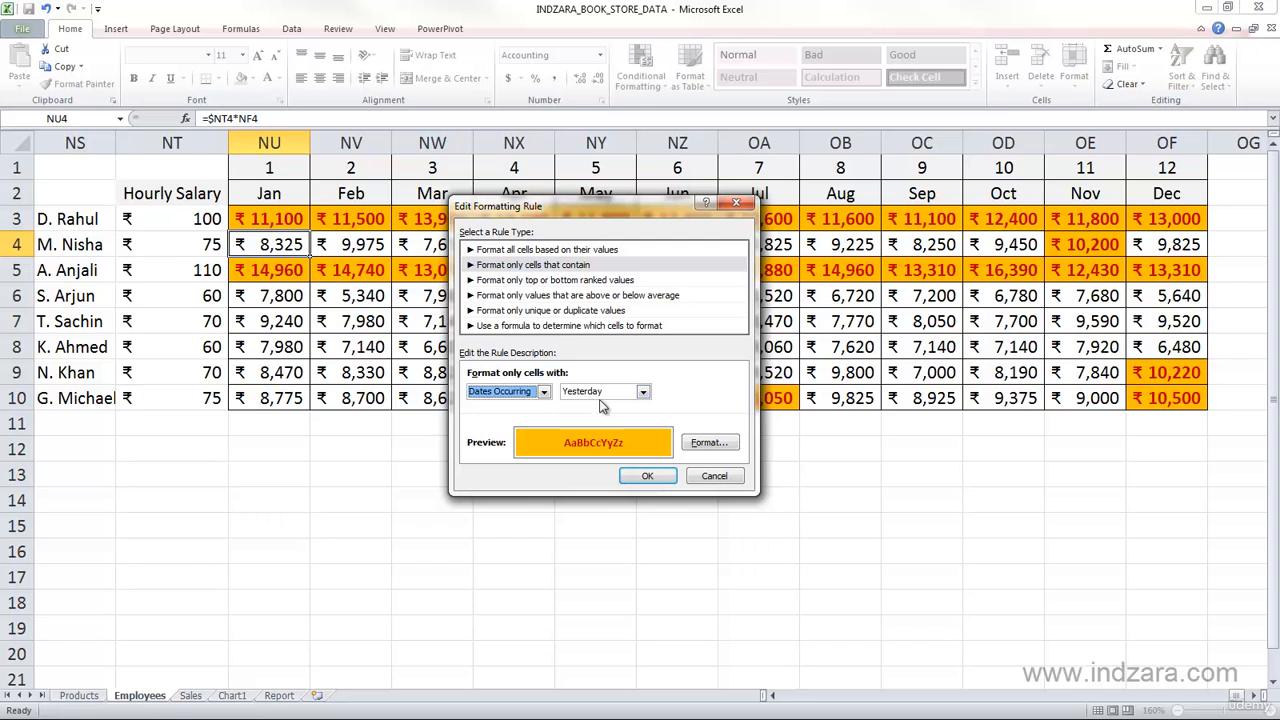
left_click(545, 393)
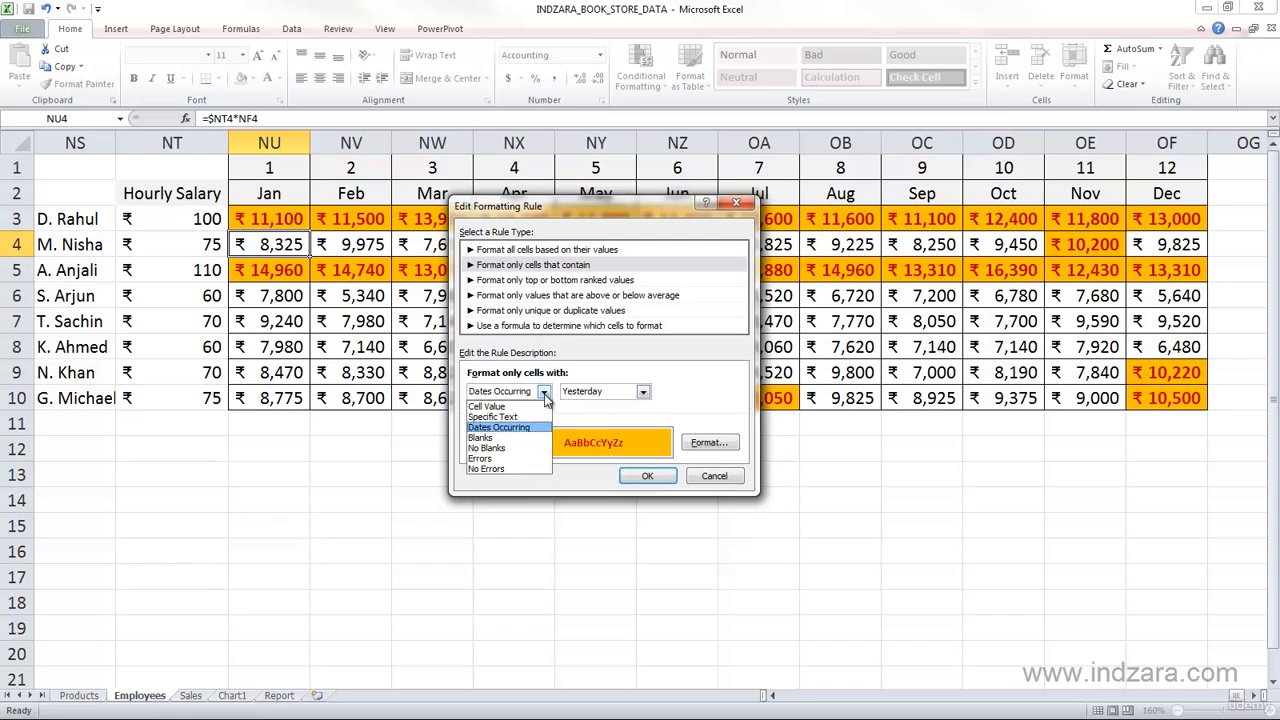
left_click(518, 443)
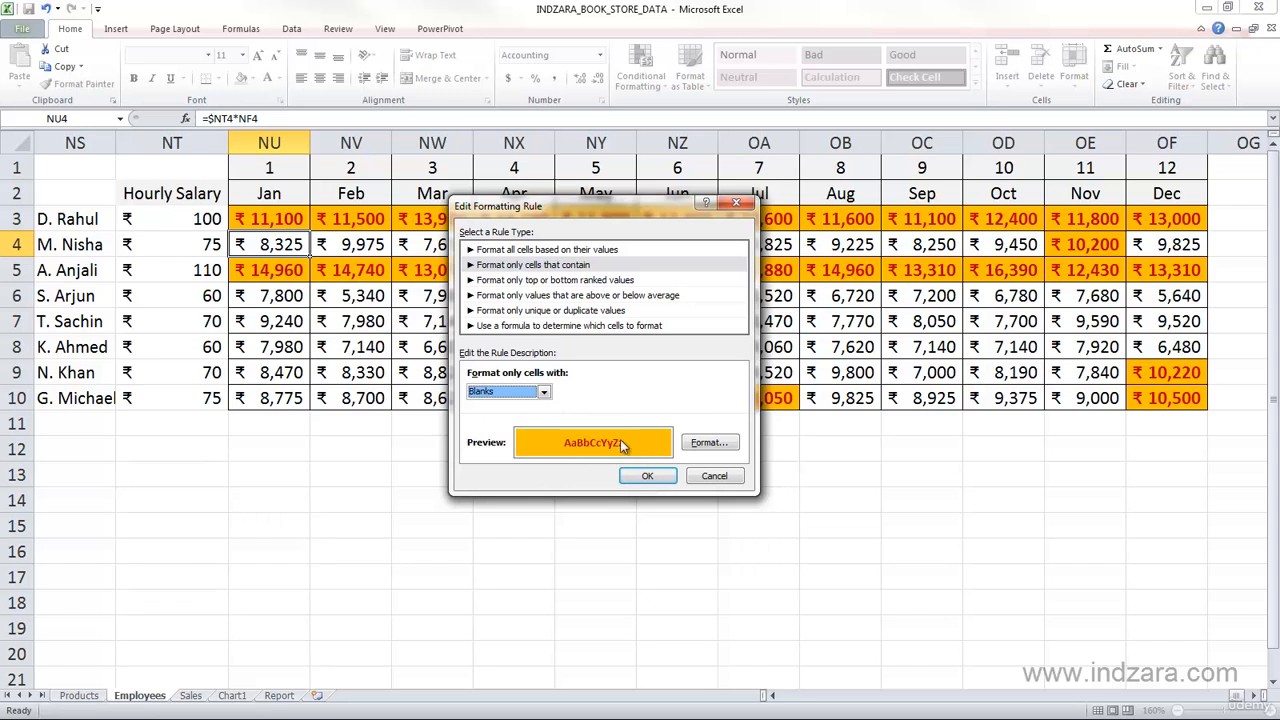
left_click(544, 392)
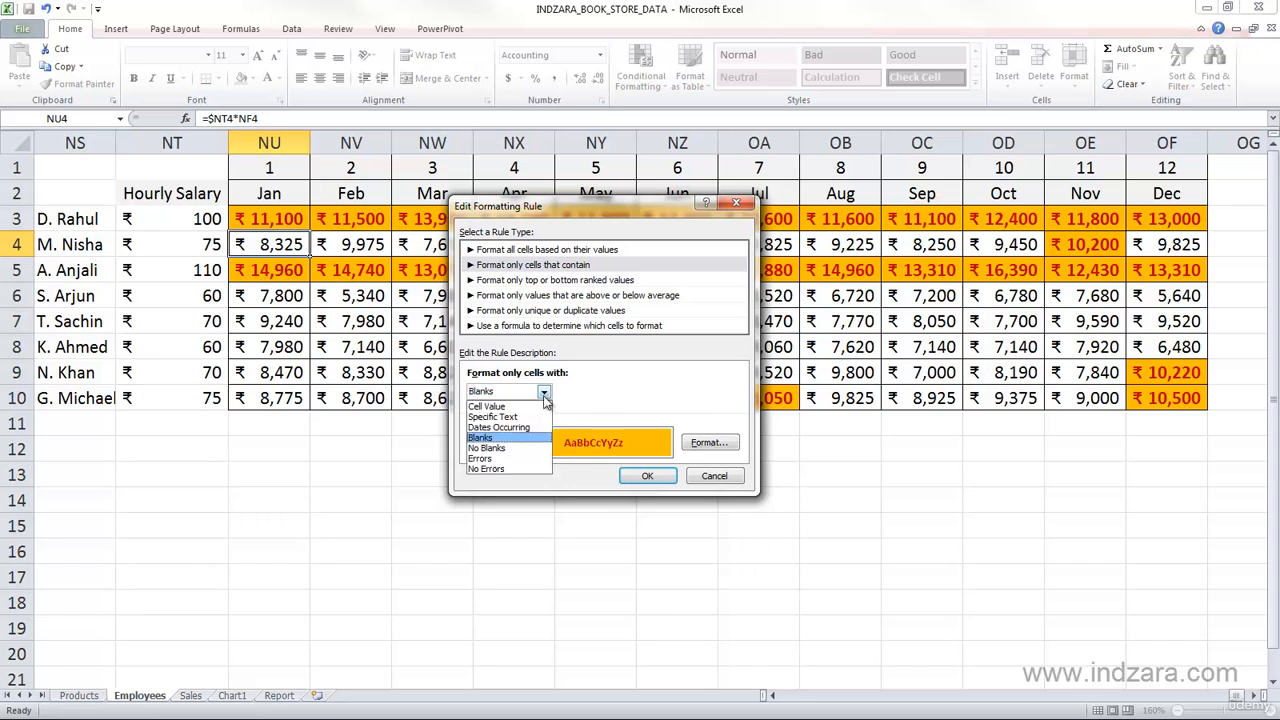
left_click(495, 448)
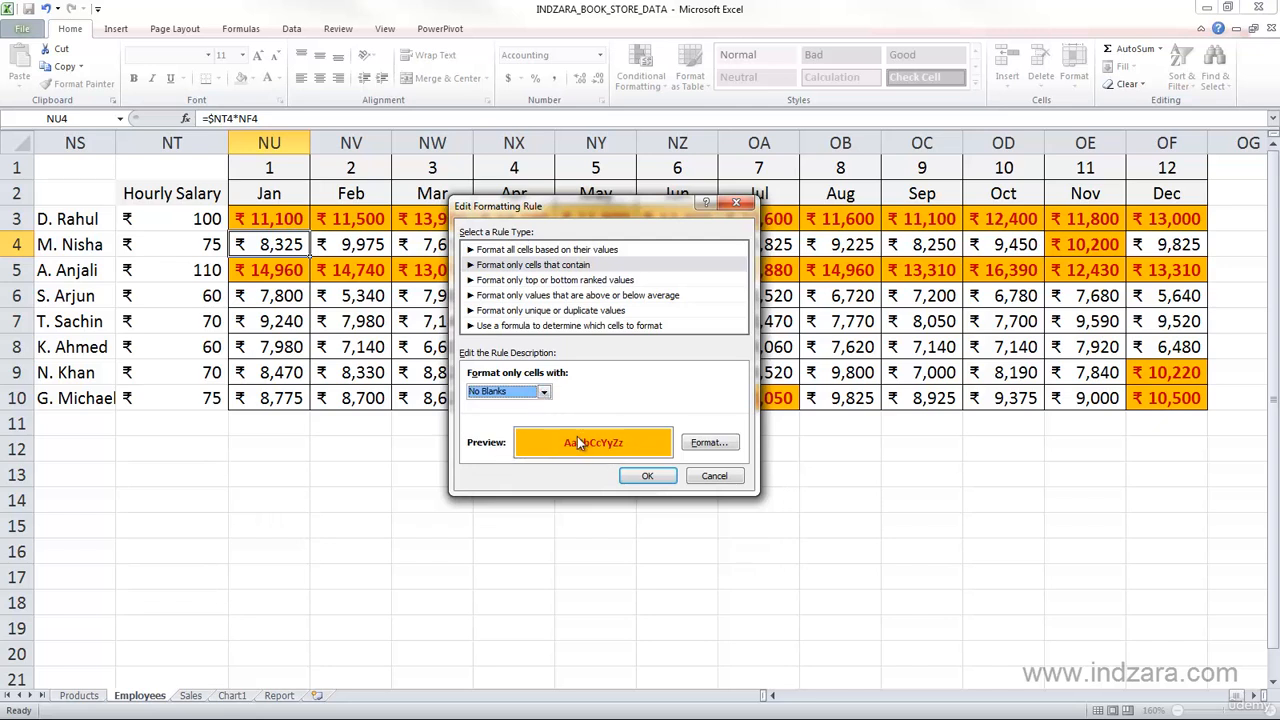
Try the Errors condition for the rule and change it to No Errors
left_click(544, 392)
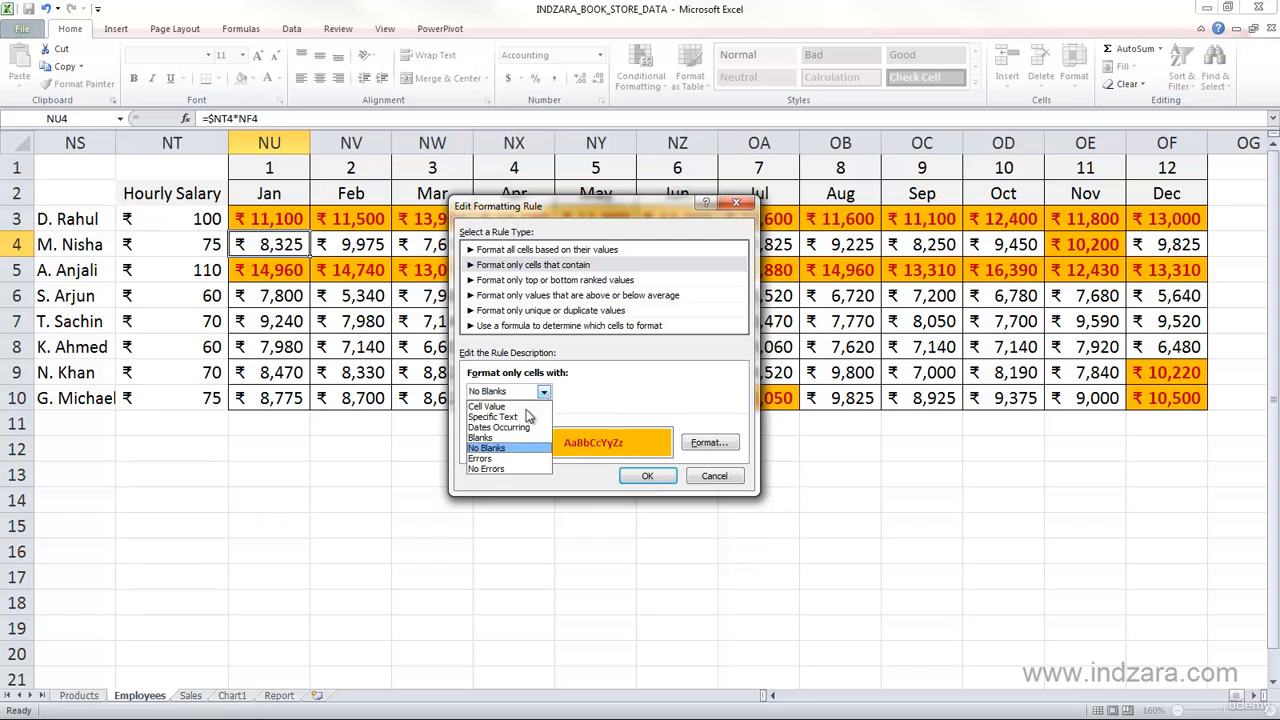
left_click(490, 460)
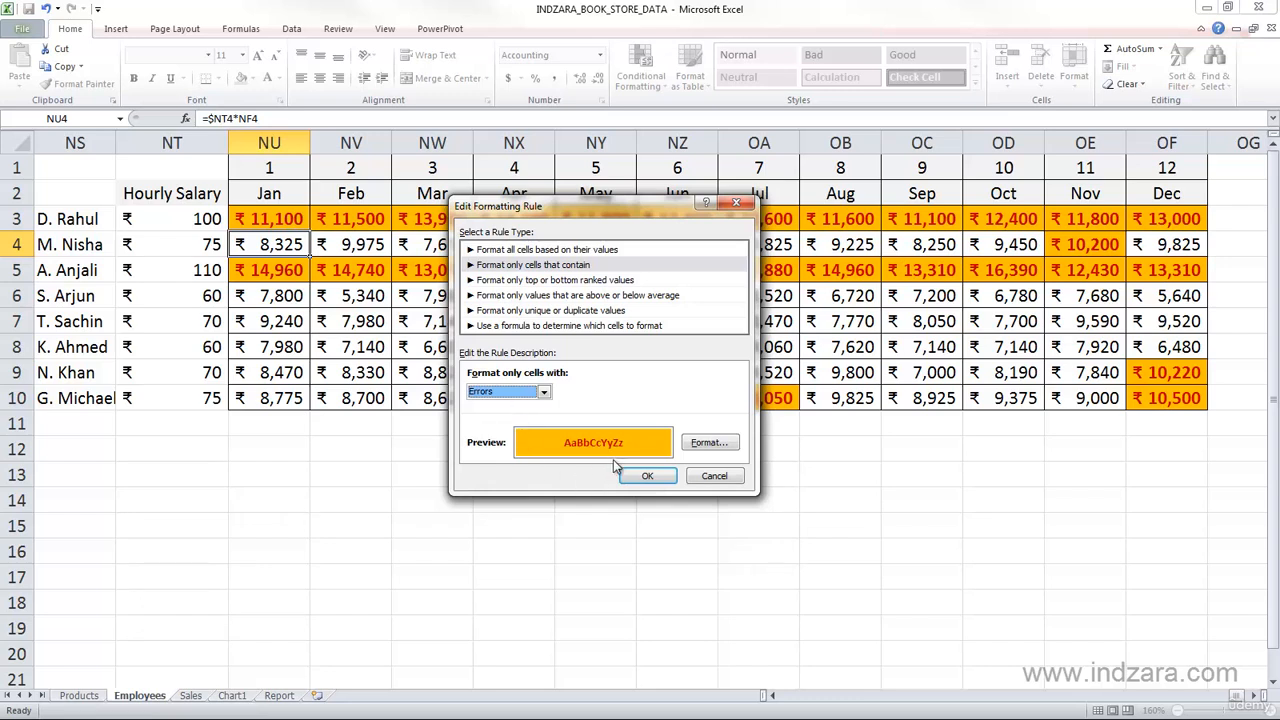
left_click(544, 392)
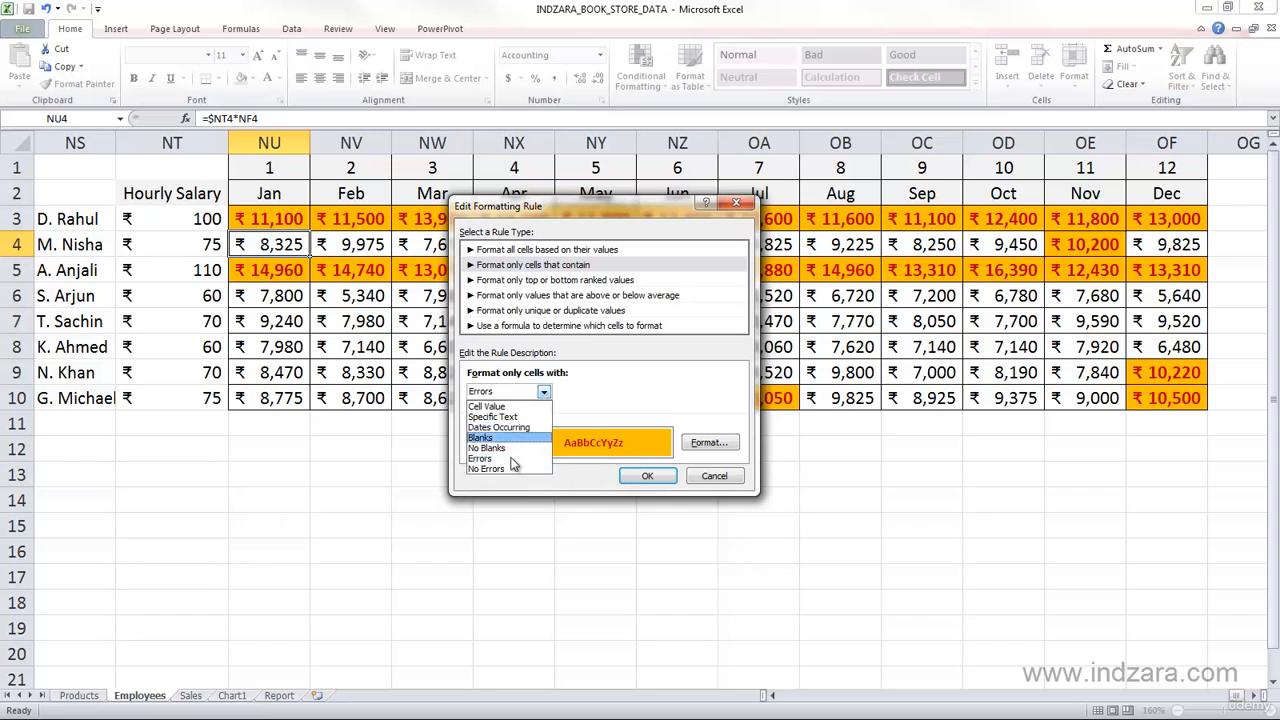
left_click(509, 469)
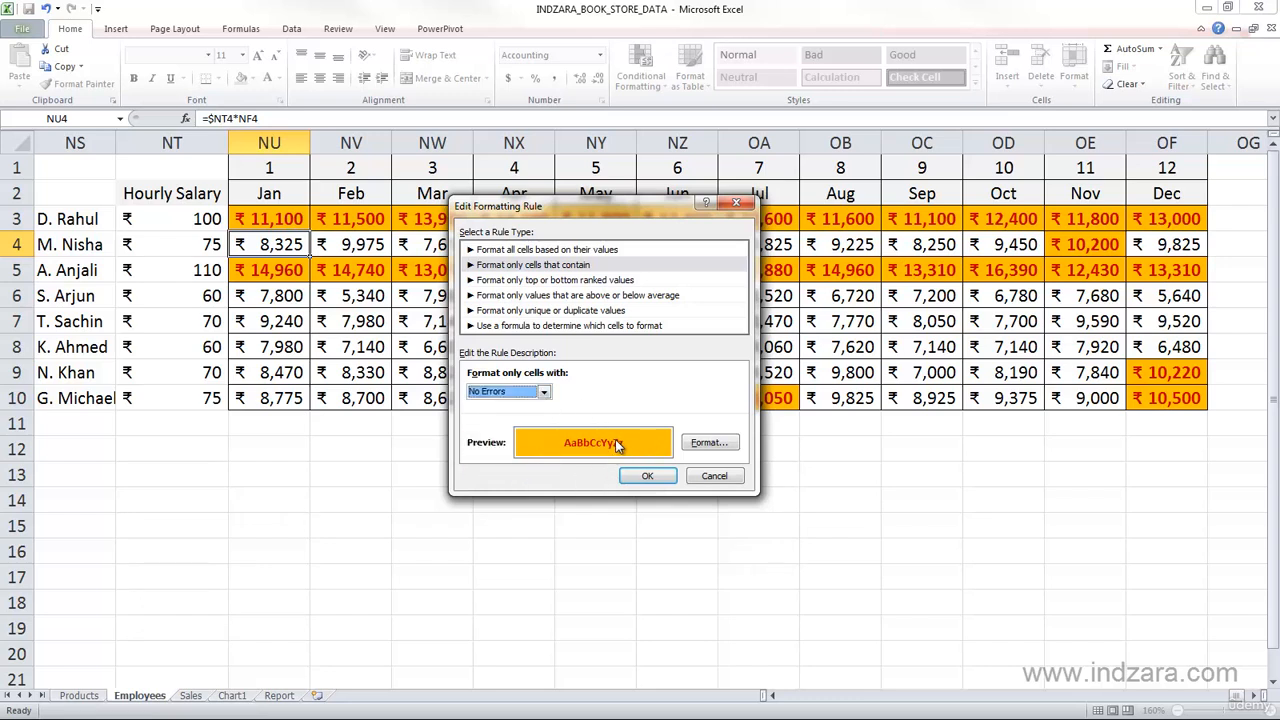